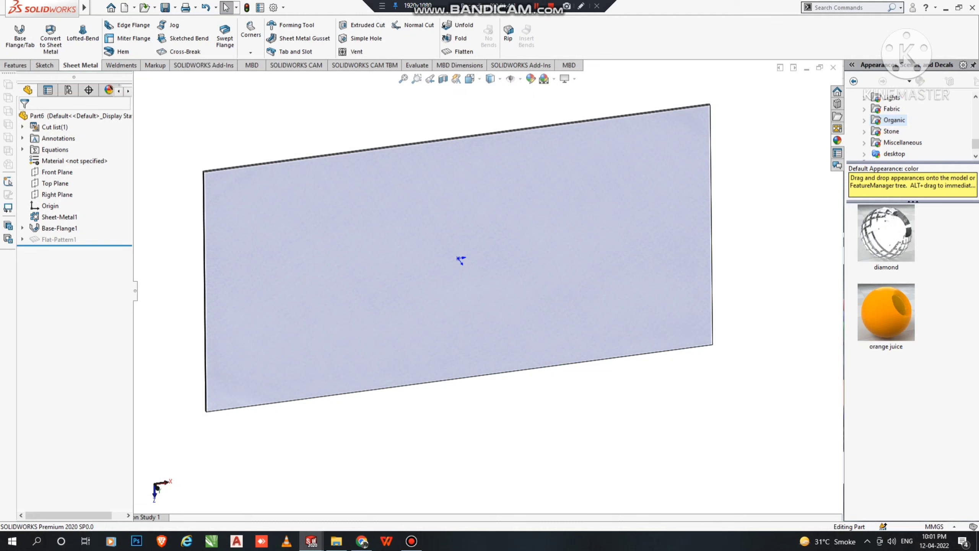
- Apply the depositphotos paper-box-sheet texture from the desktop appearance folder to the whole sheet metal body
left_click(894, 154)
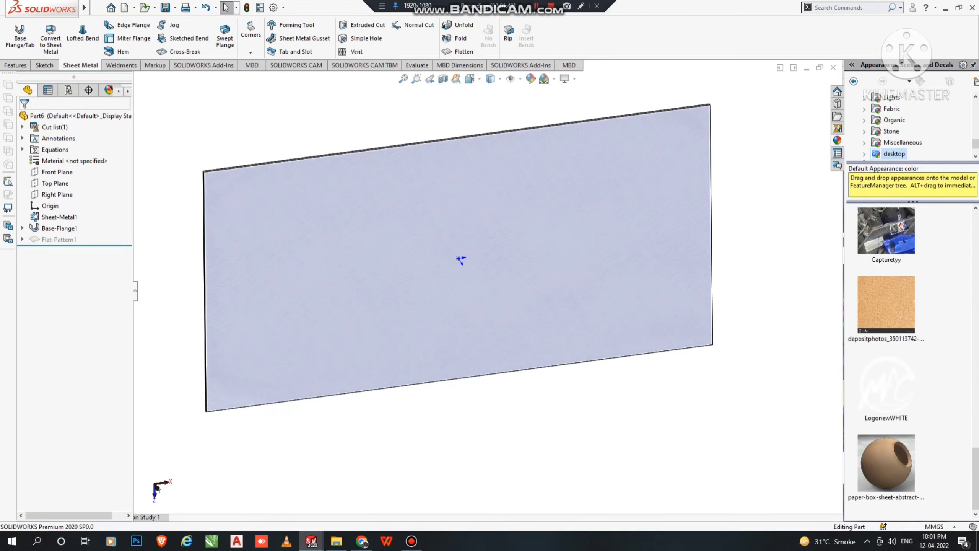
left_click(886, 305)
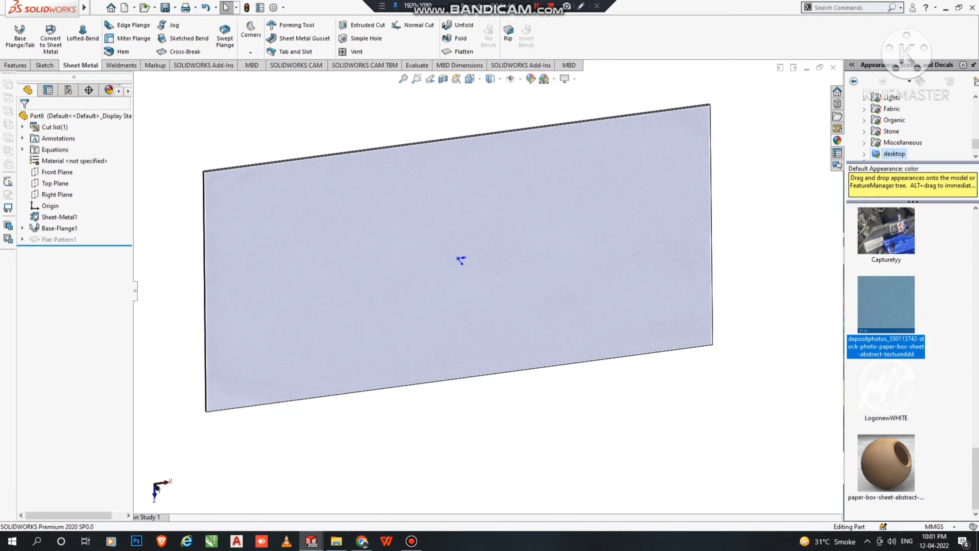
left_click_drag(885, 305, 669, 263)
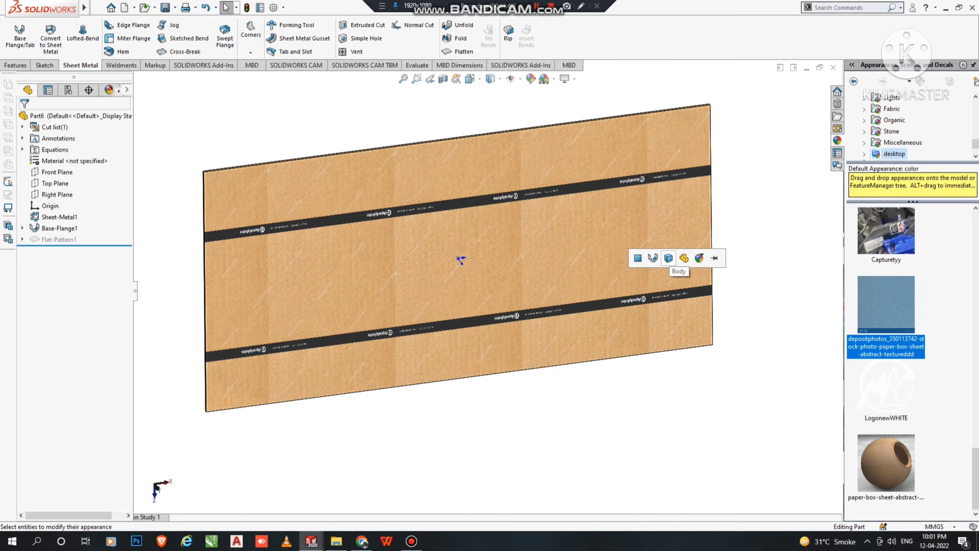
left_click(669, 258)
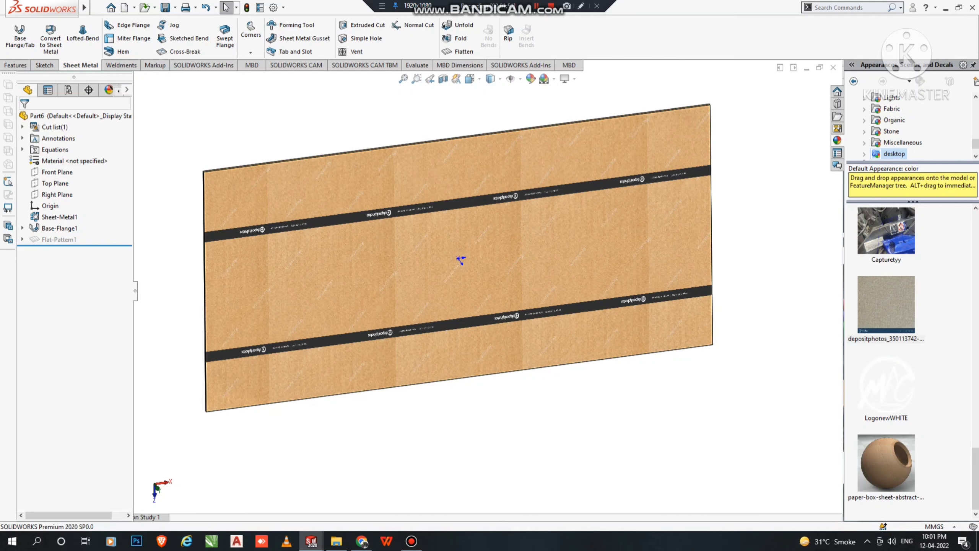
left_click(891, 132)
key("z")
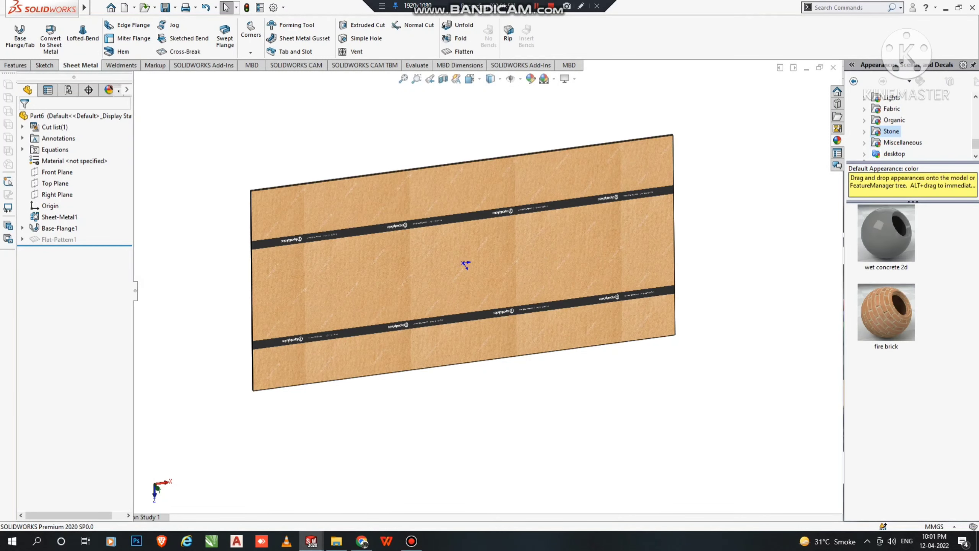
- Start an Edge Flange on both short edges of the base panel, with both flanges bending towards the same side
scroll(466, 265, "down", 2)
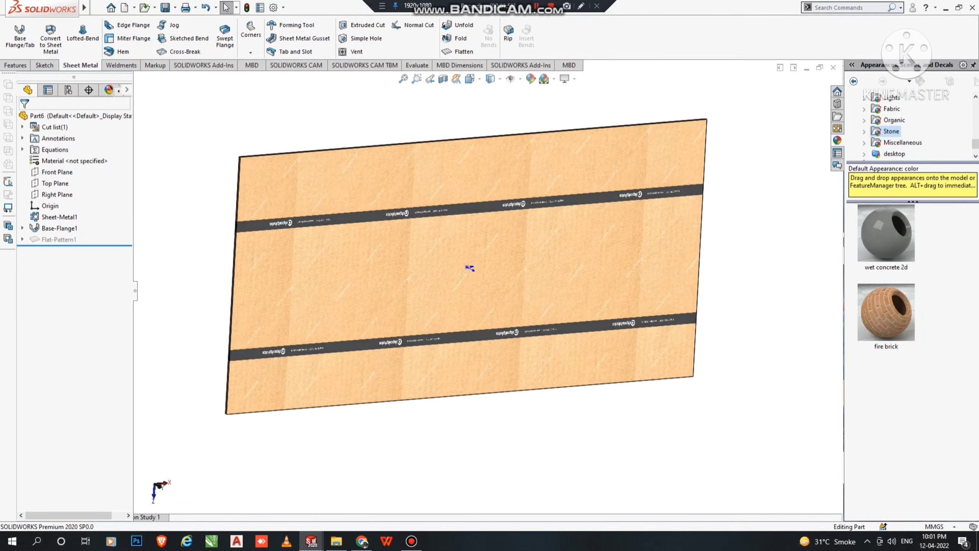
mouse_move(467, 266)
middle_mouse_down()
mouse_move(484, 297)
mouse_move(472, 272)
middle_mouse_up()
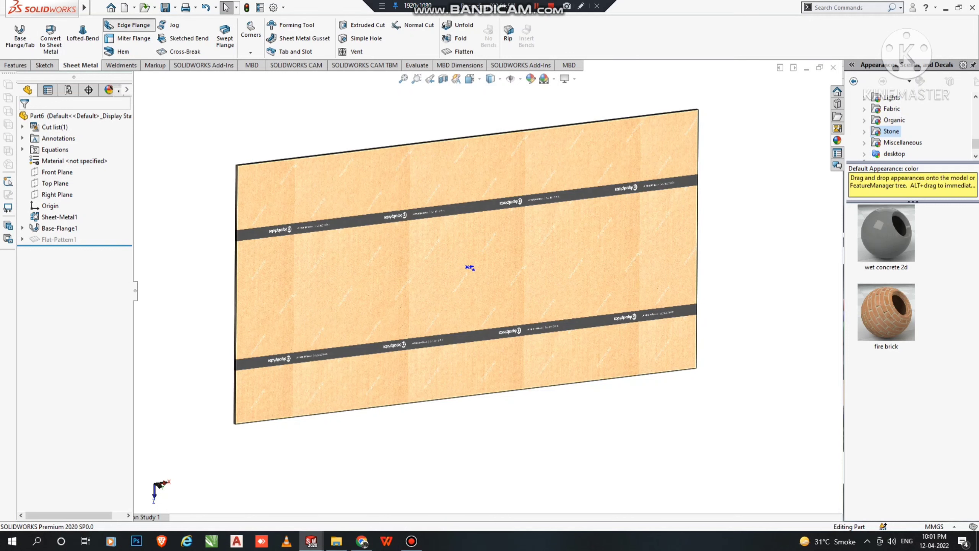
scroll(181, 228, "down", 3)
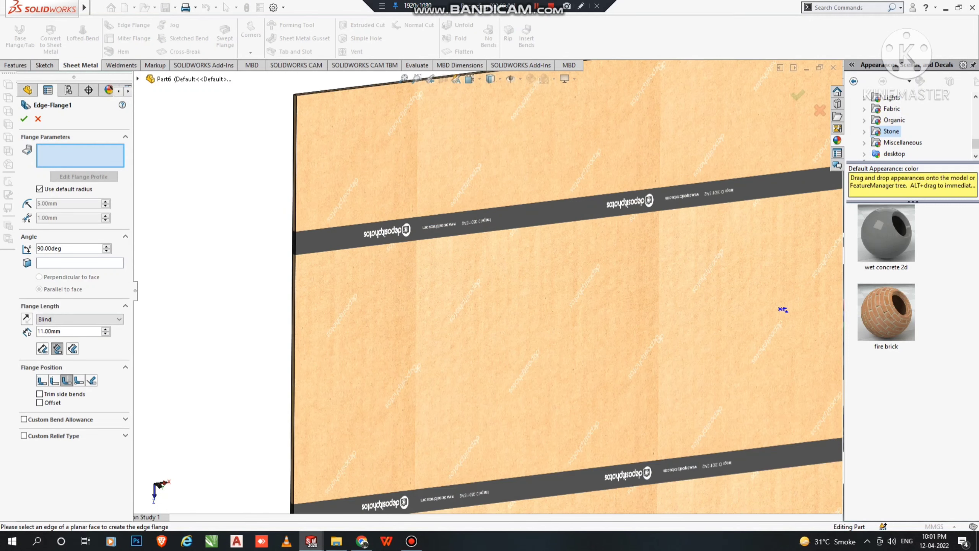
left_click(295, 247)
scroll(328, 309, "up", 5)
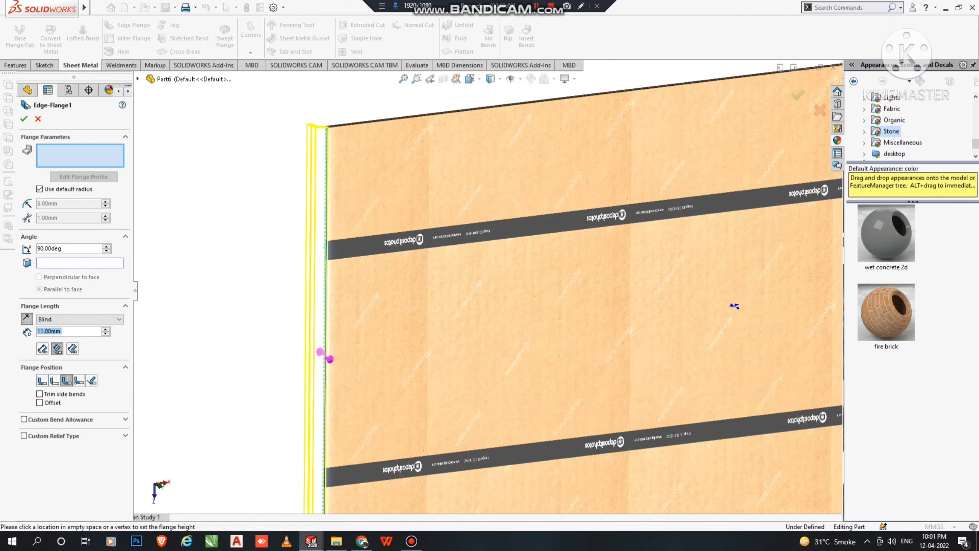
scroll(608, 296, "up", 1)
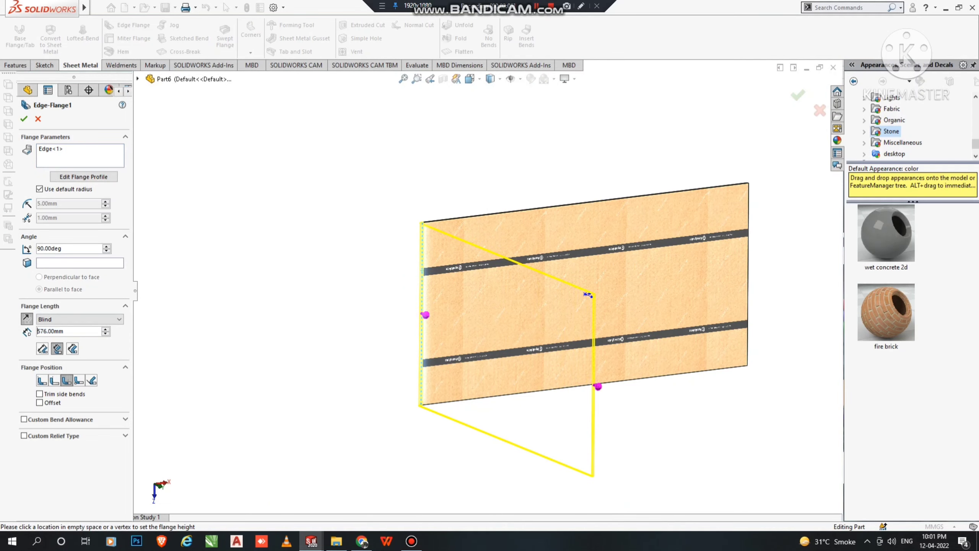
left_click(588, 294)
middle_click_drag(587, 294, 532, 253)
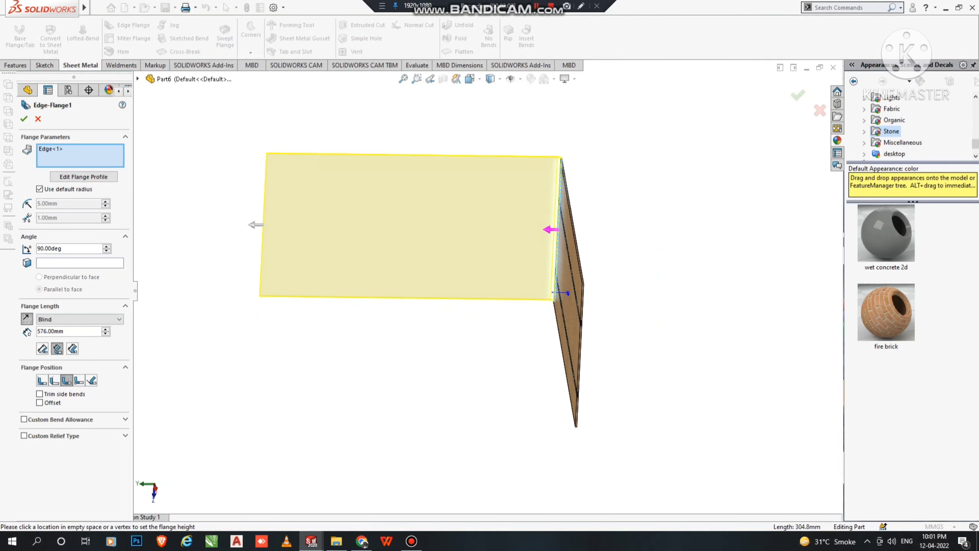
scroll(531, 251, "down", 3)
scroll(604, 340, "down", 2)
left_click(536, 340)
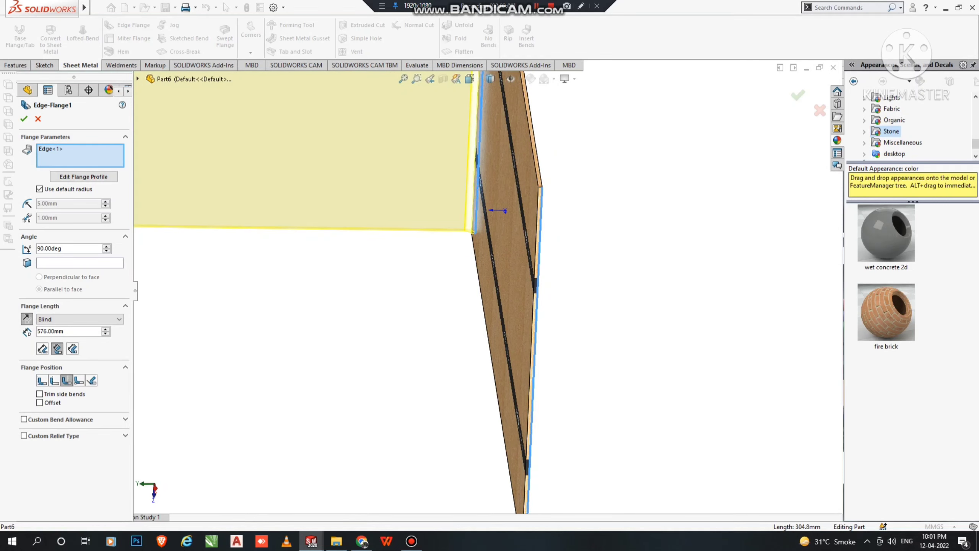
scroll(535, 339, "up", 5)
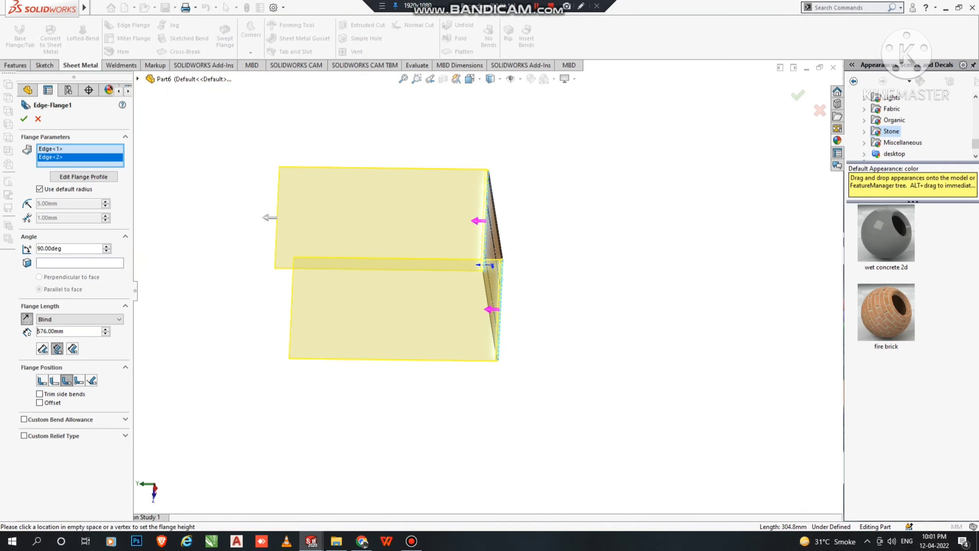
middle_click_drag(501, 270, 451, 272)
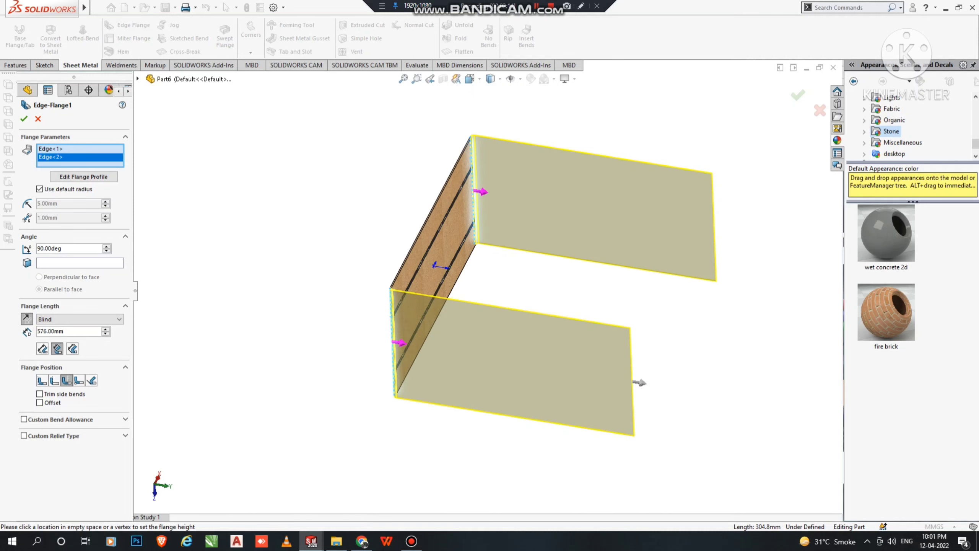
- Override the default bend radius with 3 mm, set the flange length to 304.8 mm and create both side flanges
left_click(40, 188)
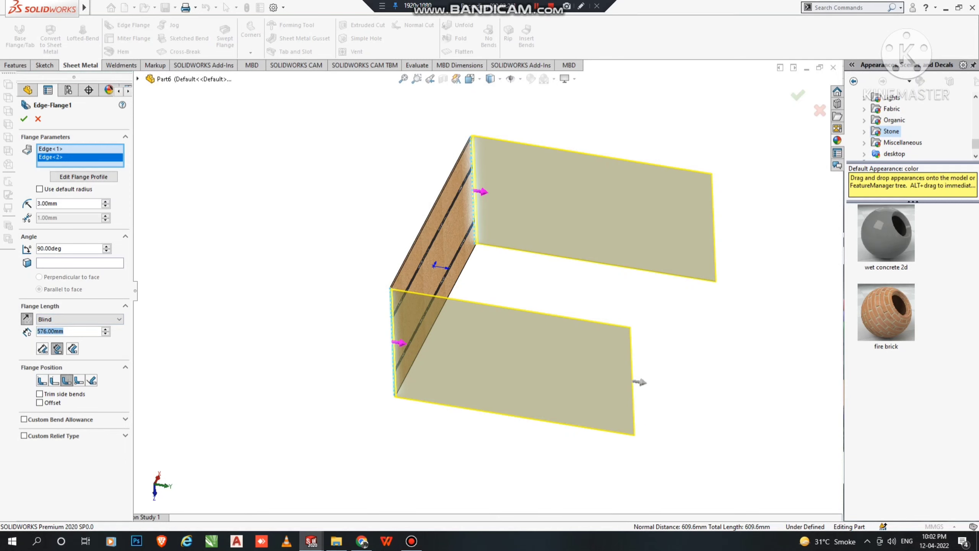
type("3")
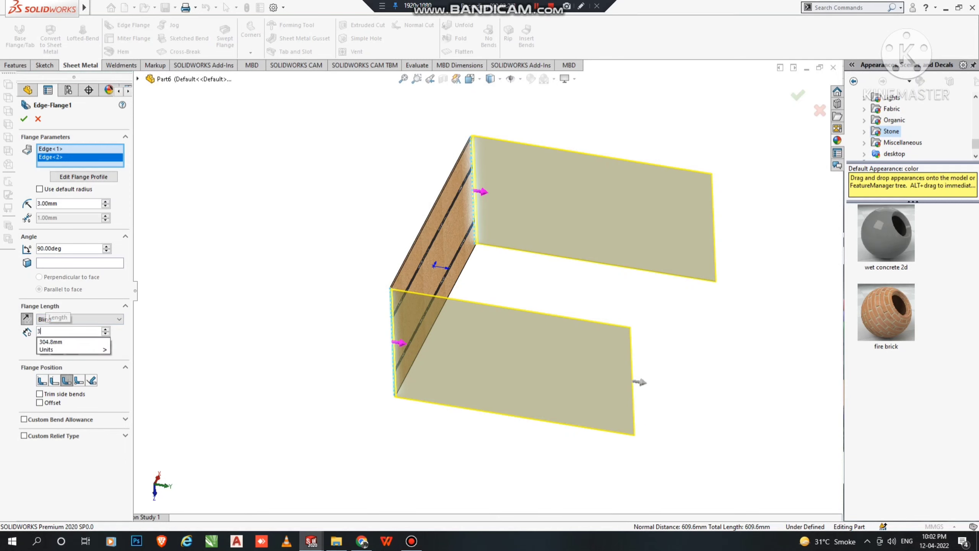
type("04.8")
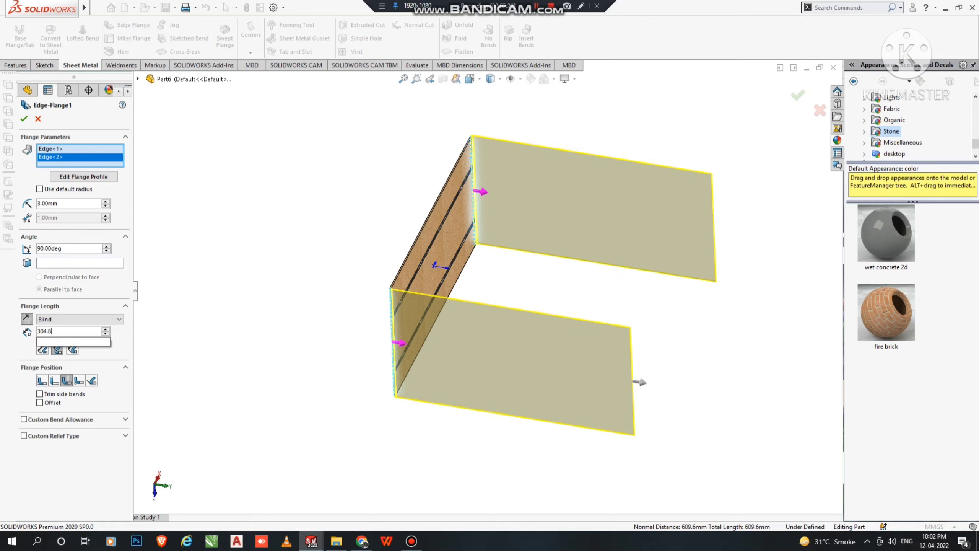
key("Return")
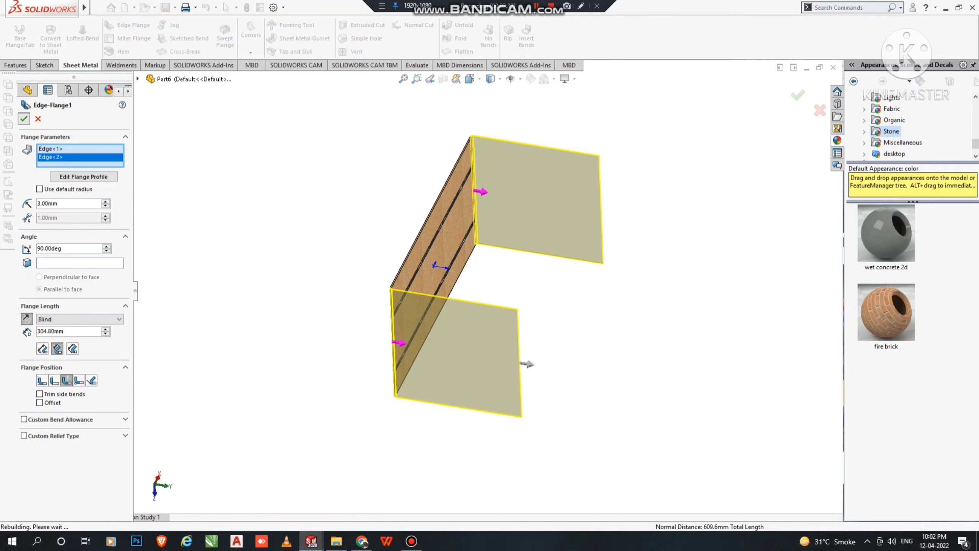
left_click(24, 119)
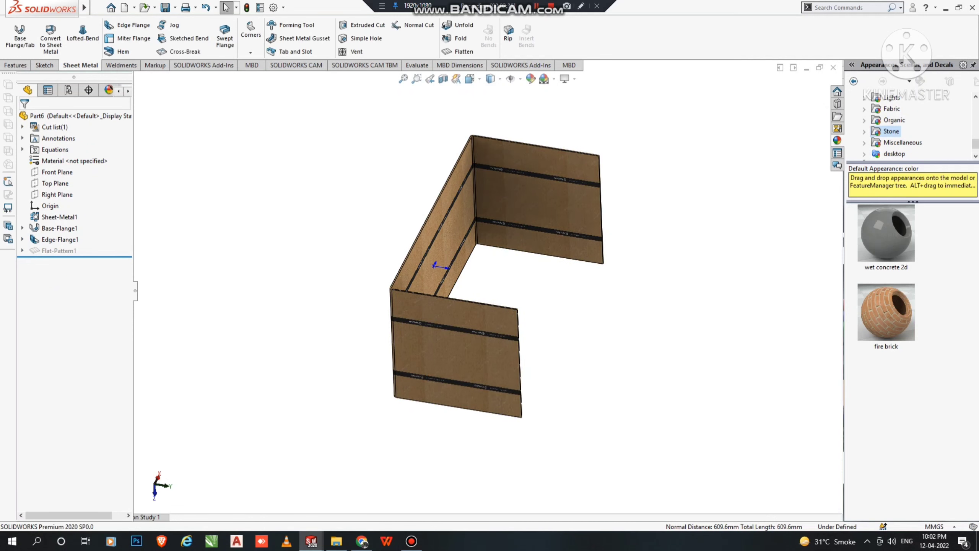
- Turn off Ambient Occlusion for the model display
middle_click_drag(663, 312, 613, 315)
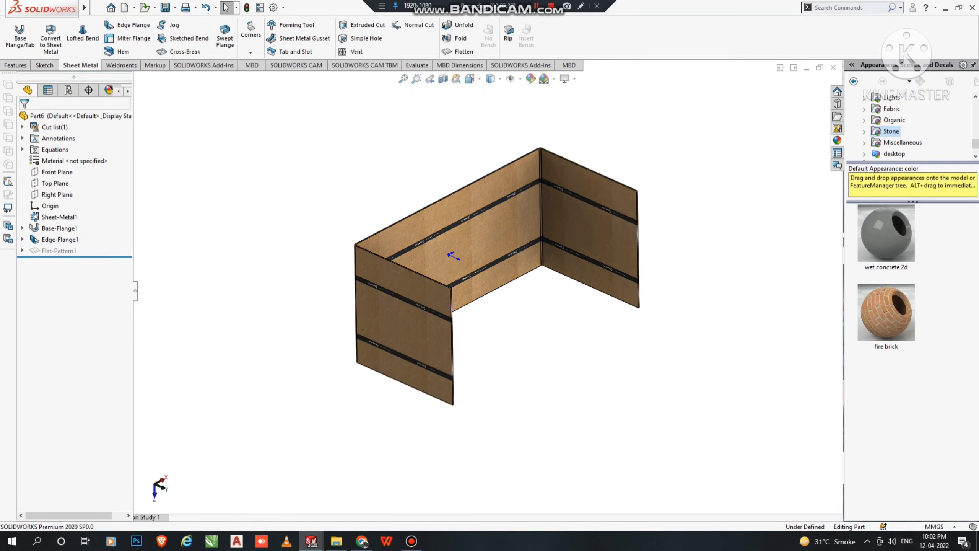
scroll(615, 317, "down", 2)
left_click(573, 79)
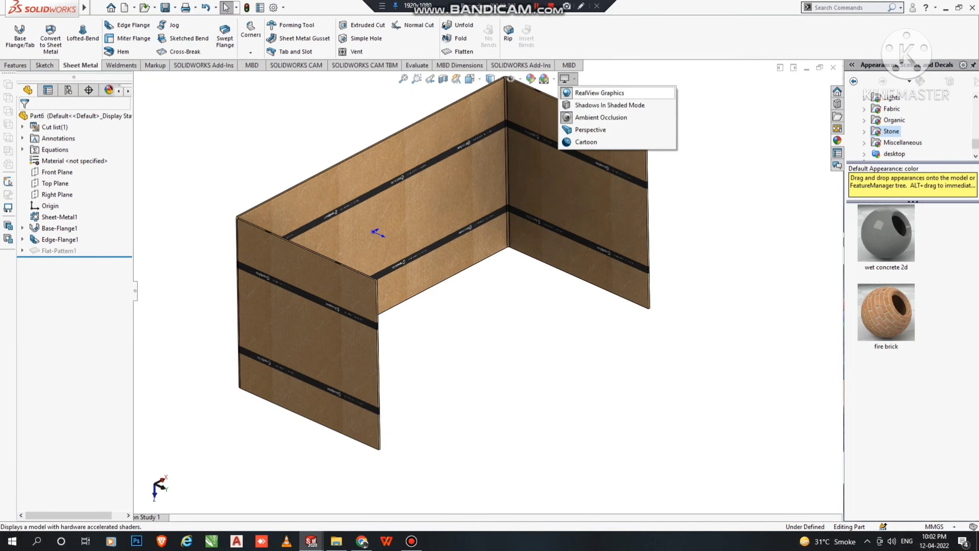
left_click(601, 118)
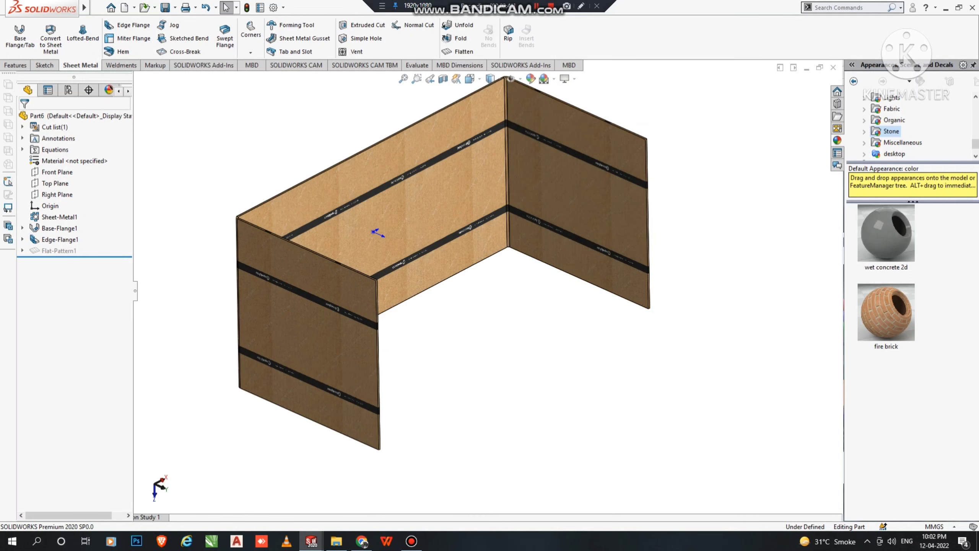
- Start an Edge Flange on the free vertical edge of one side flange, extending across the open side towards the opposite flange
scroll(377, 232, "down", 1)
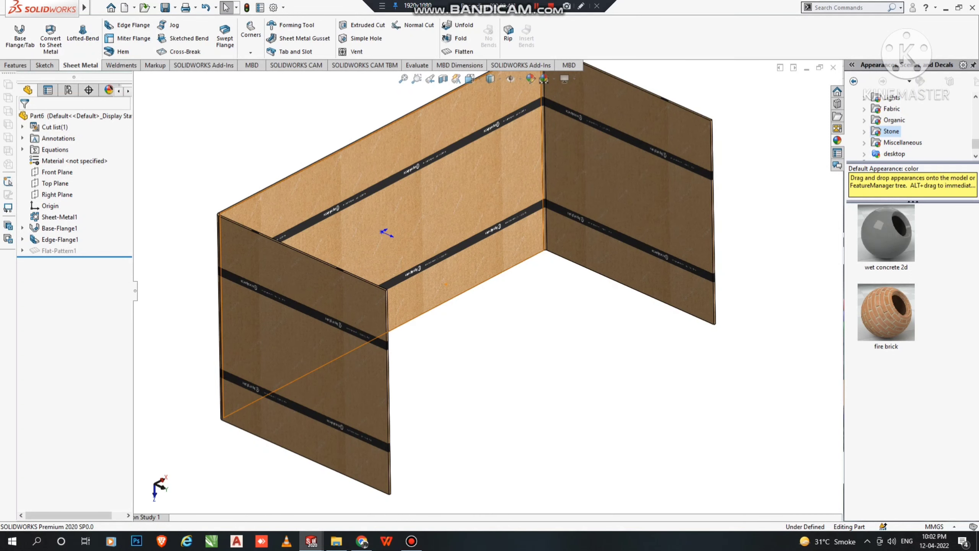
left_click(129, 25)
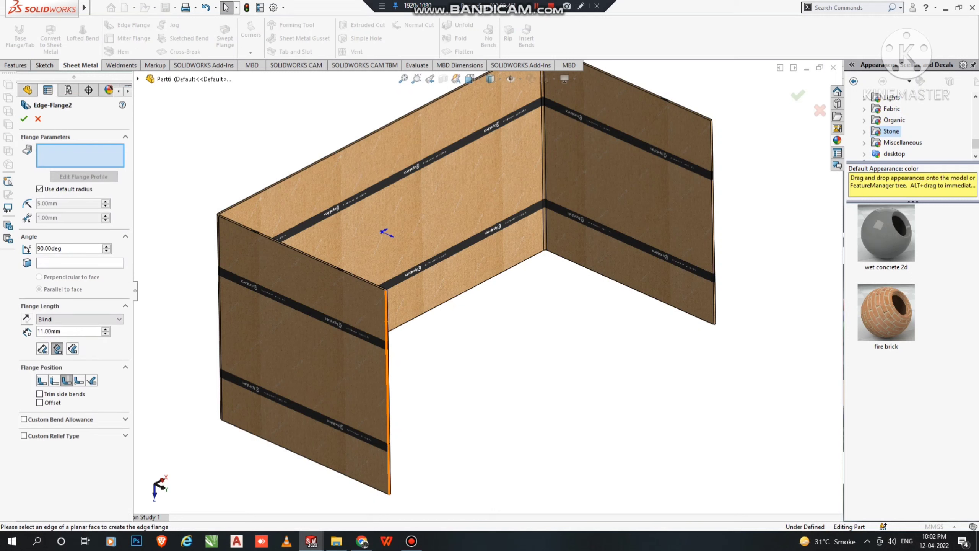
left_click(388, 397)
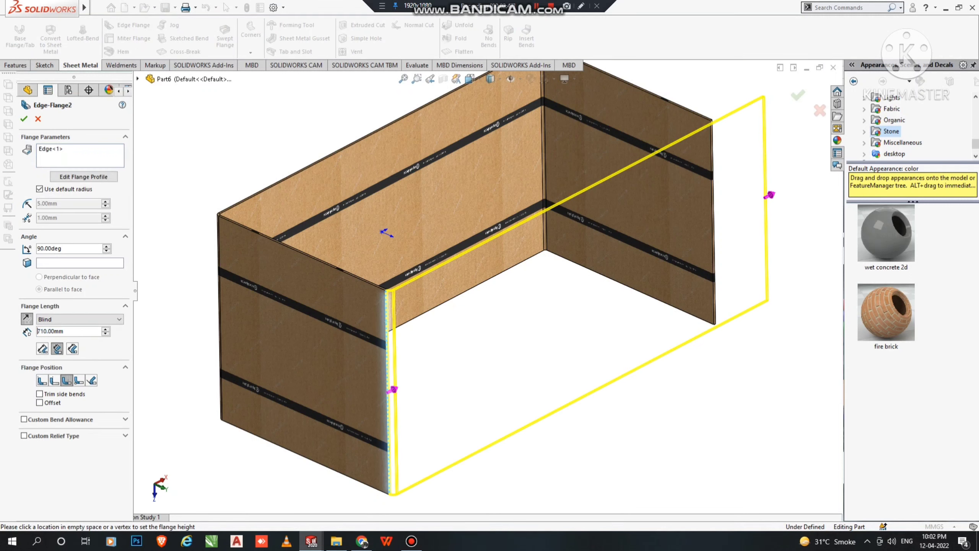
left_click(766, 197)
scroll(766, 197, "up", 2)
middle_click_drag(766, 198, 766, 189)
middle_click_drag(490, 270, 405, 288)
scroll(502, 270, "down", 5)
scroll(483, 287, "up", 2)
- Override the default bend radius of the closing flange with 3 mm
left_click(39, 188)
key("Tab")
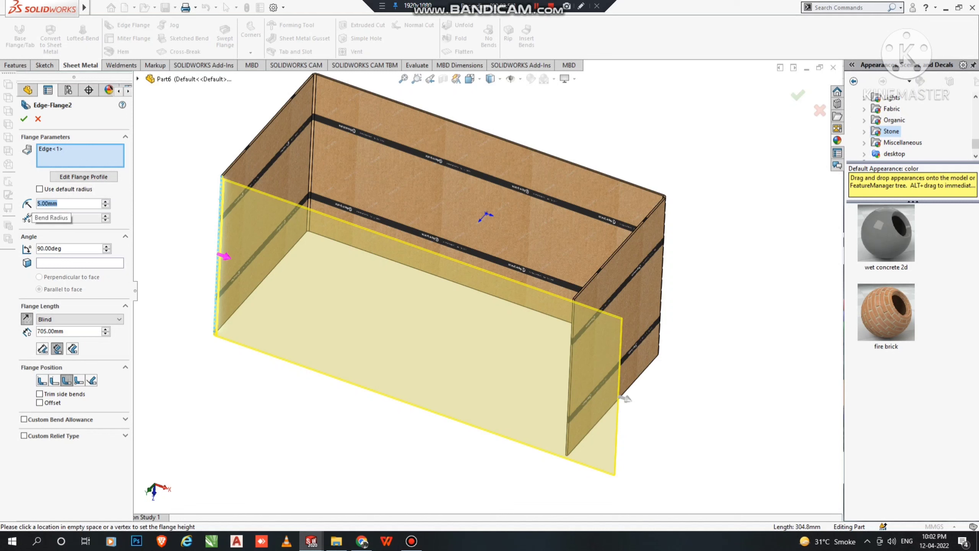
type("3")
key("Return")
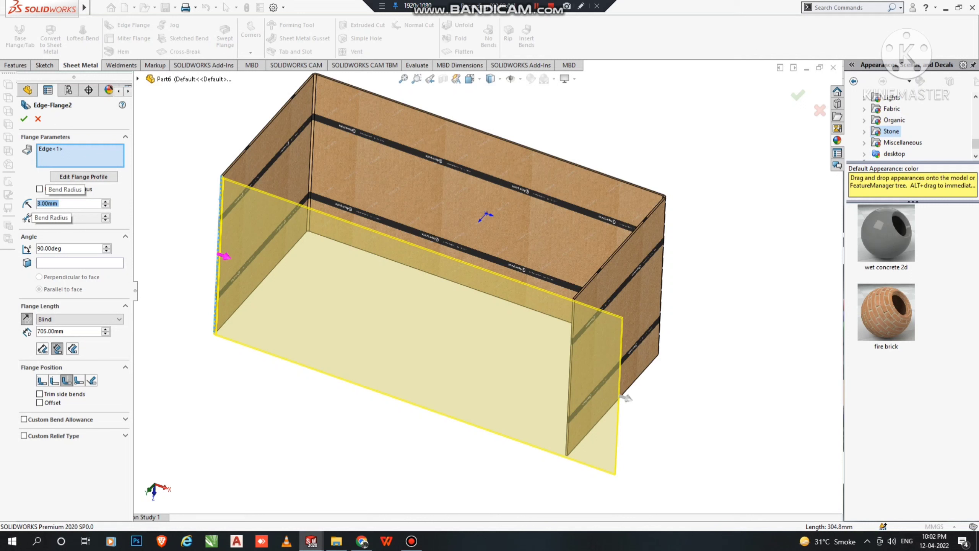
- Set the closing flange's length to Up To Vertex at the opposite side flange's upper free corner and create the flange
left_click(79, 319)
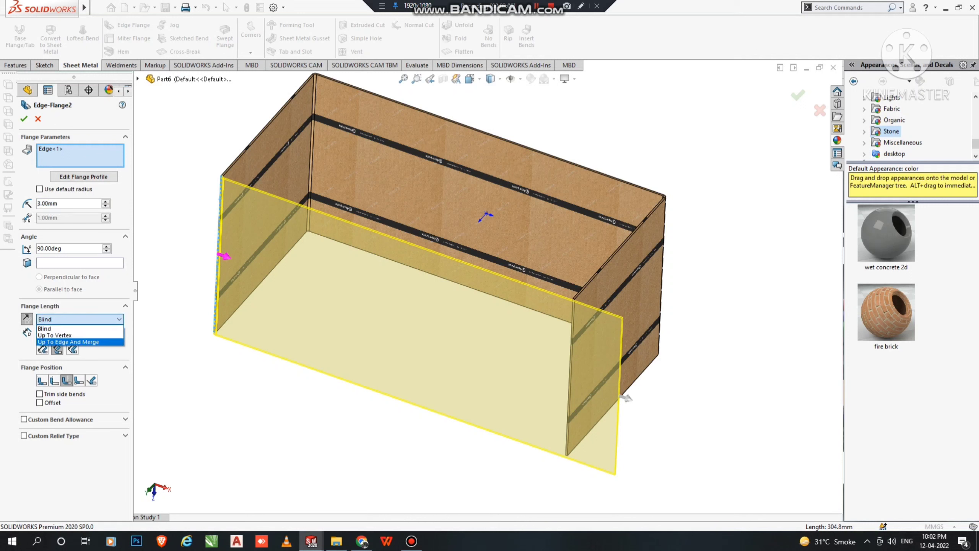
left_click(55, 334)
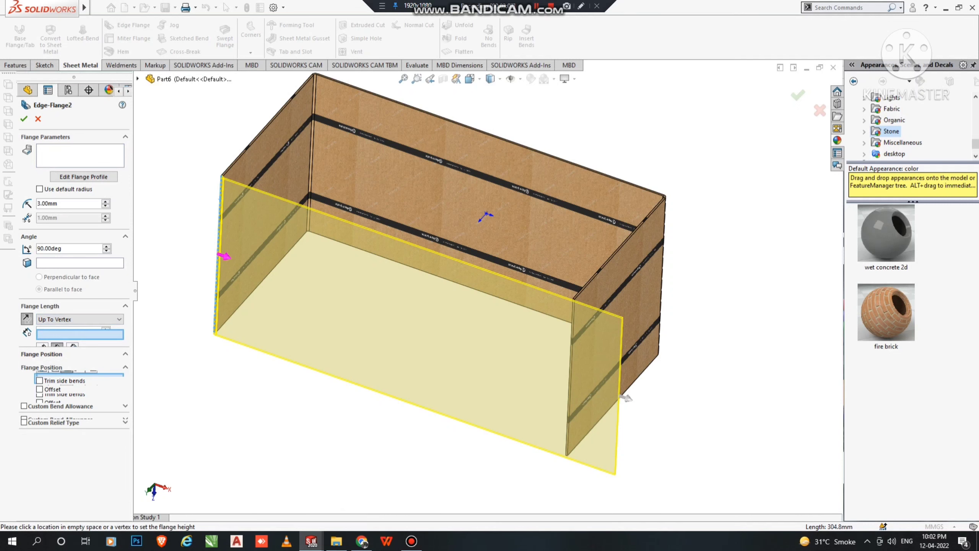
scroll(317, 130, "down", 3)
scroll(317, 130, "down", 2)
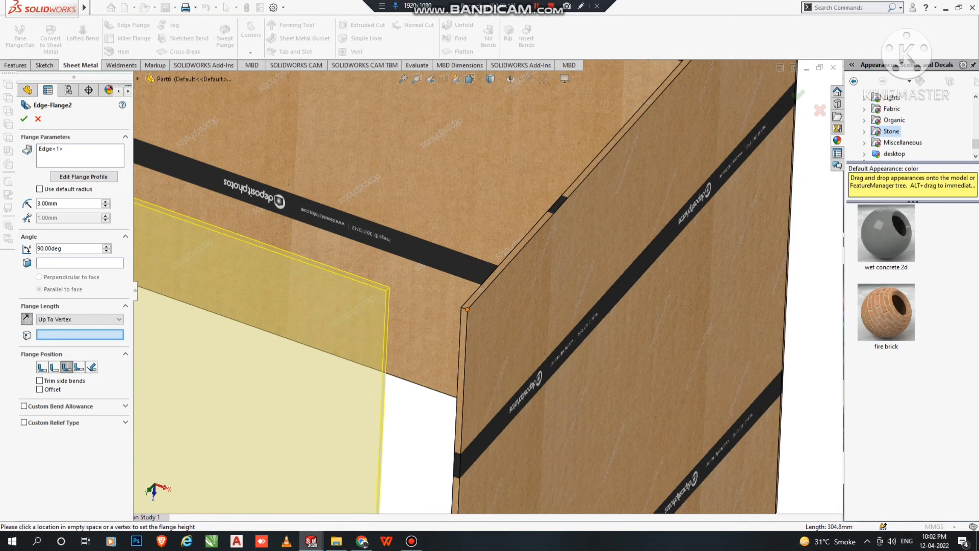
left_click(467, 309)
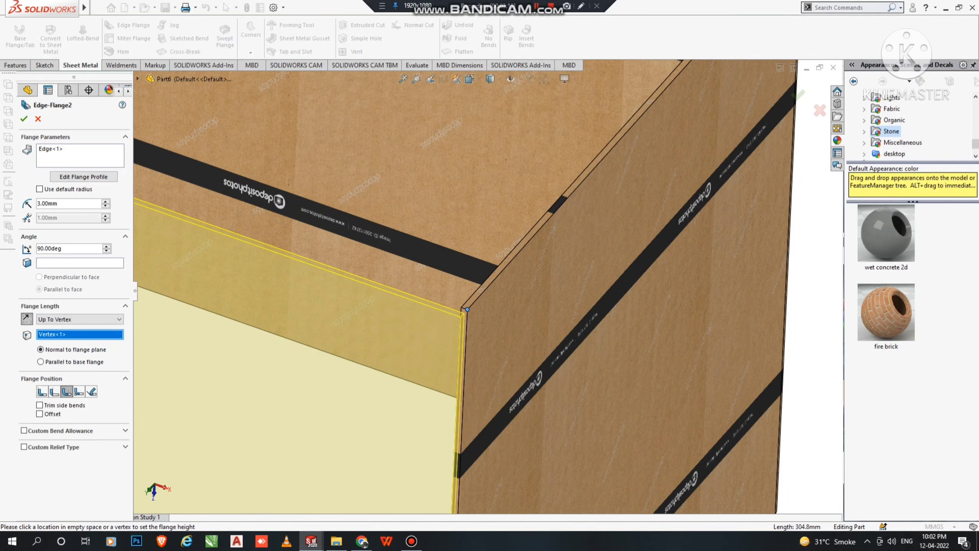
scroll(469, 309, "up", 2)
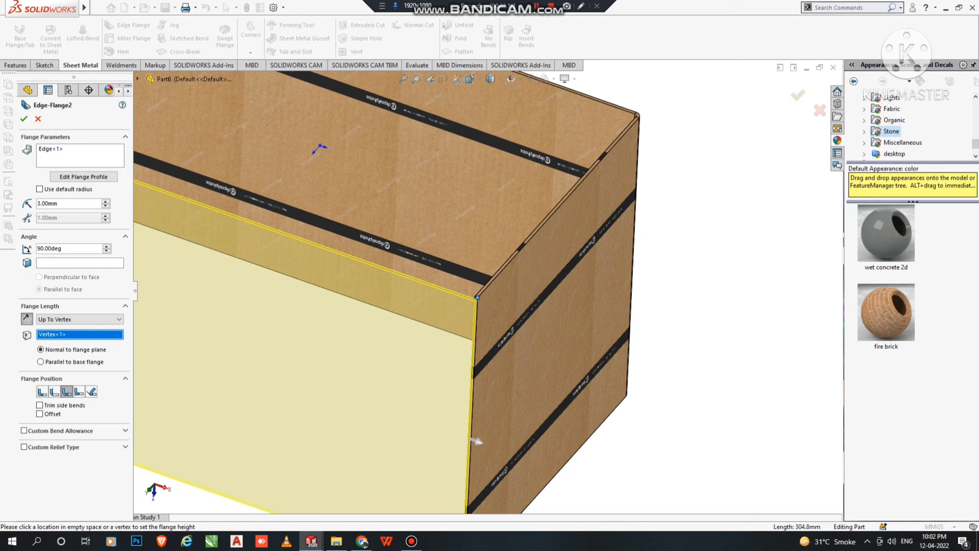
middle_click_drag(477, 441, 482, 394)
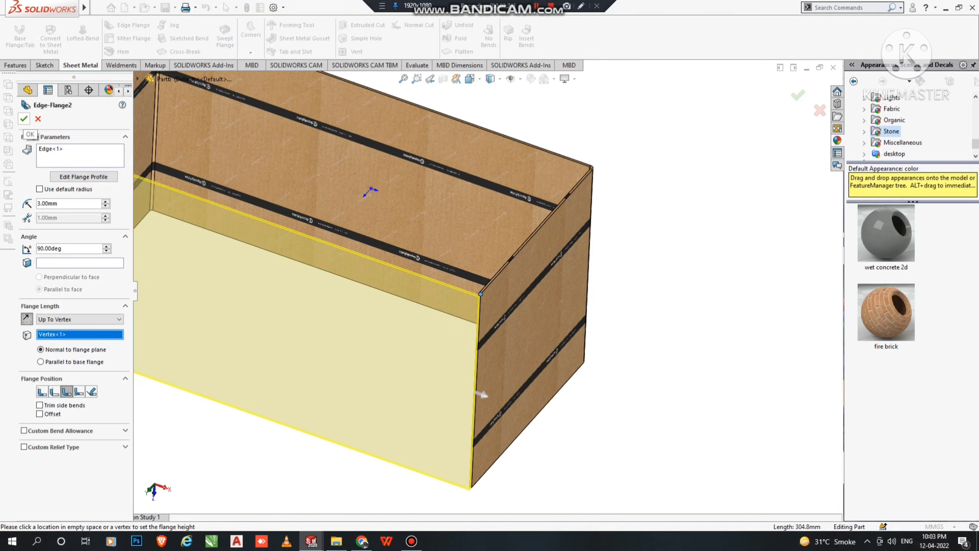
left_click(23, 119)
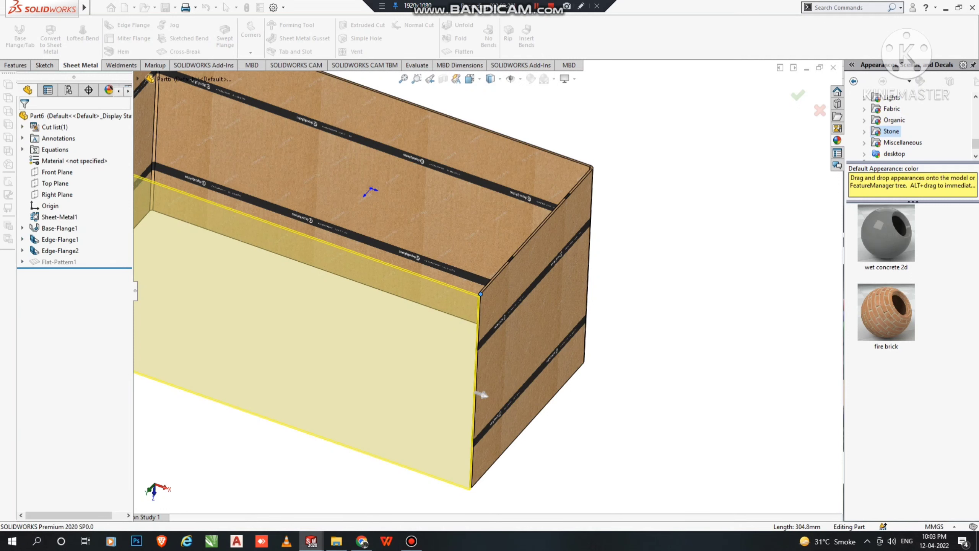
scroll(482, 394, "up", 5)
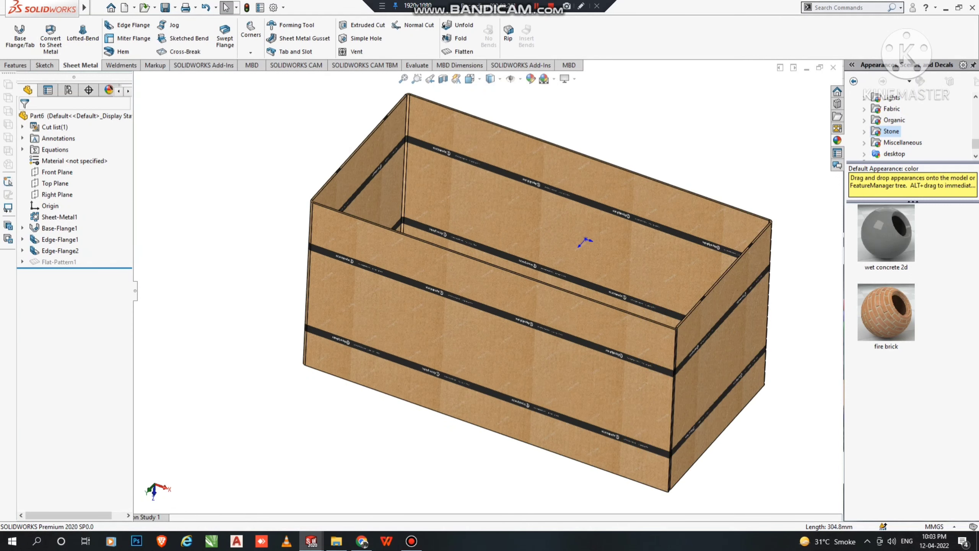
- Start an Edge Flange on the closing flange's free vertical edge, folding over the short end wall, with a 1 mm bend radius
scroll(585, 237, "down", 2)
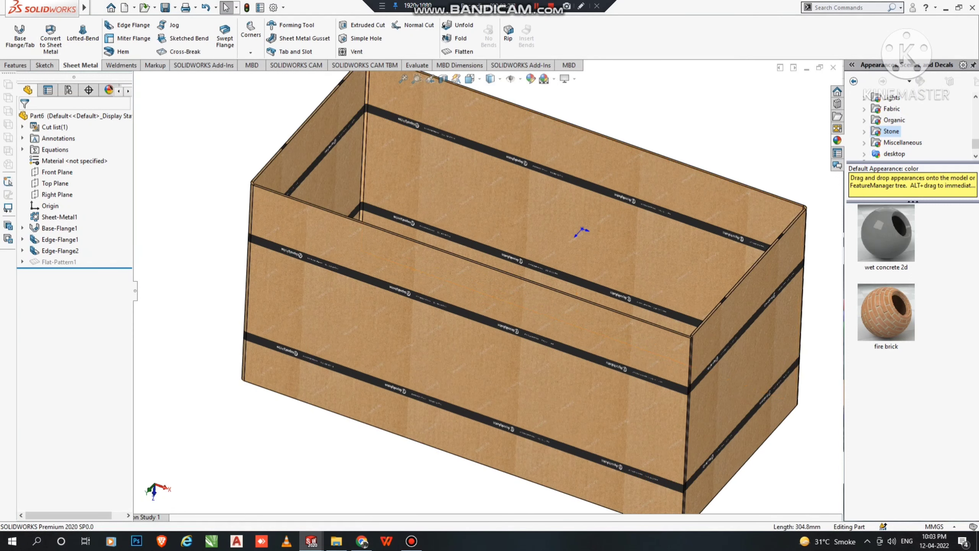
middle_click_drag(582, 230, 575, 256)
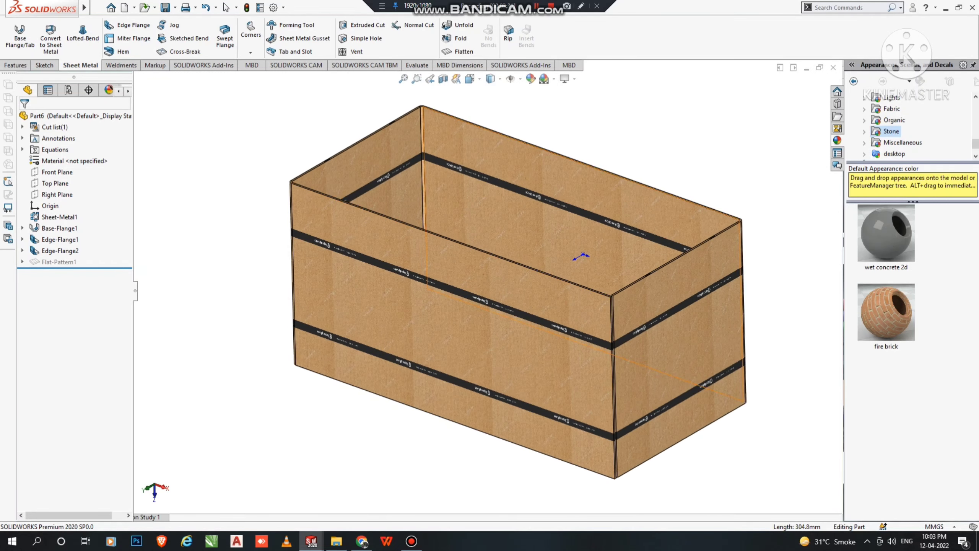
scroll(542, 227, "down", 4)
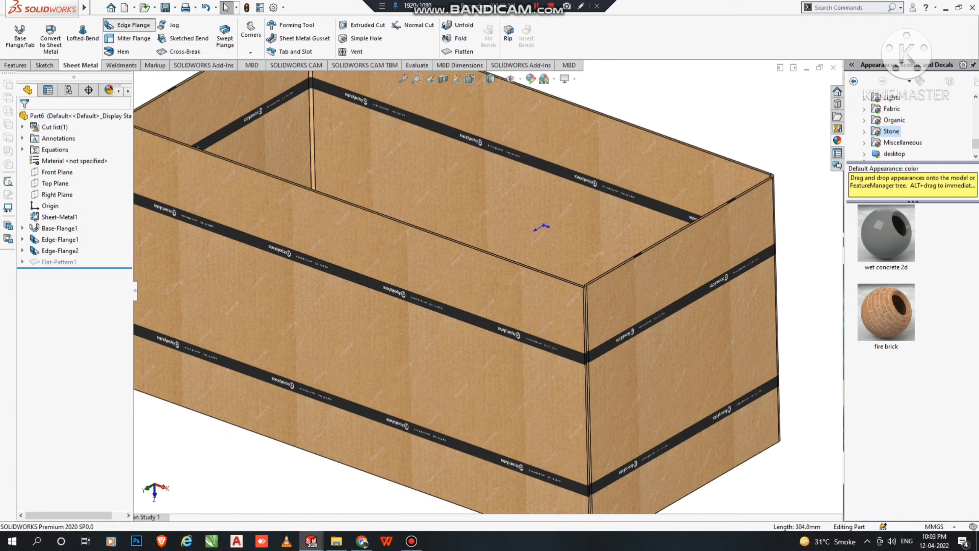
left_click(129, 25)
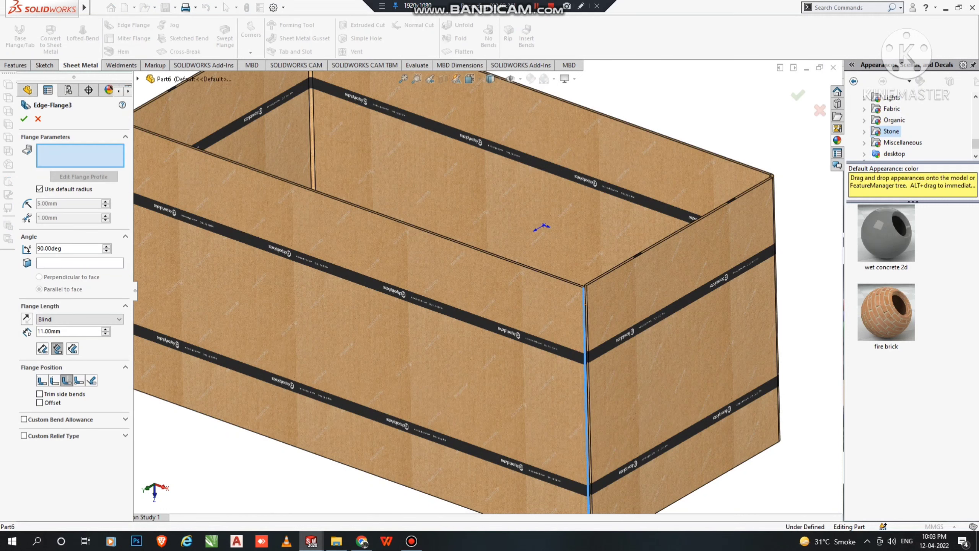
left_click(585, 409)
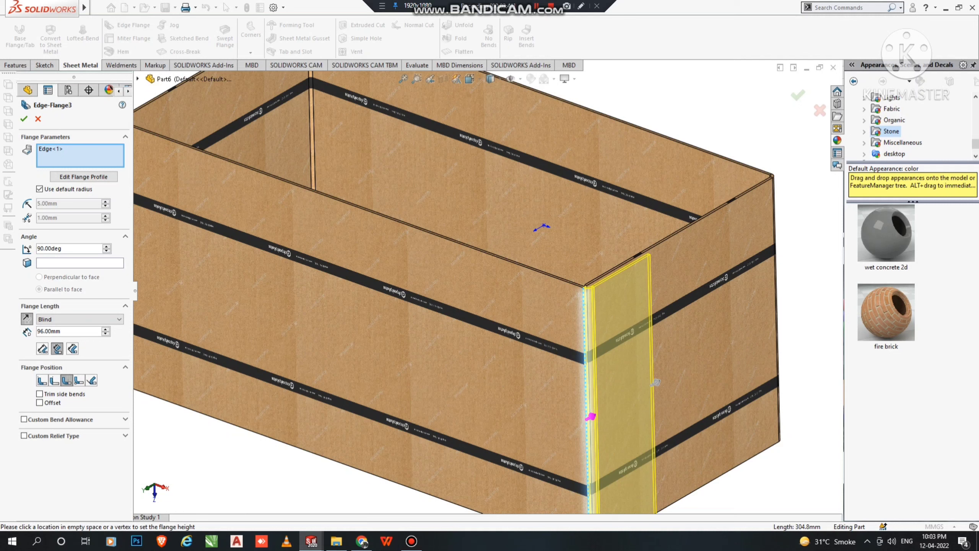
left_click(39, 188)
type("1")
key("Return")
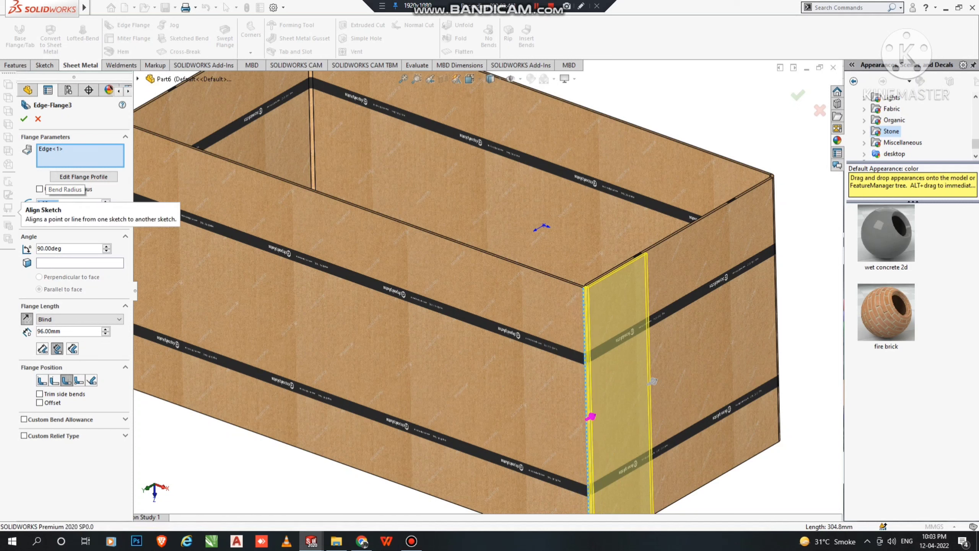
- Set the overlapping corner flange's length to 40 mm and create the flange
double_click(49, 331)
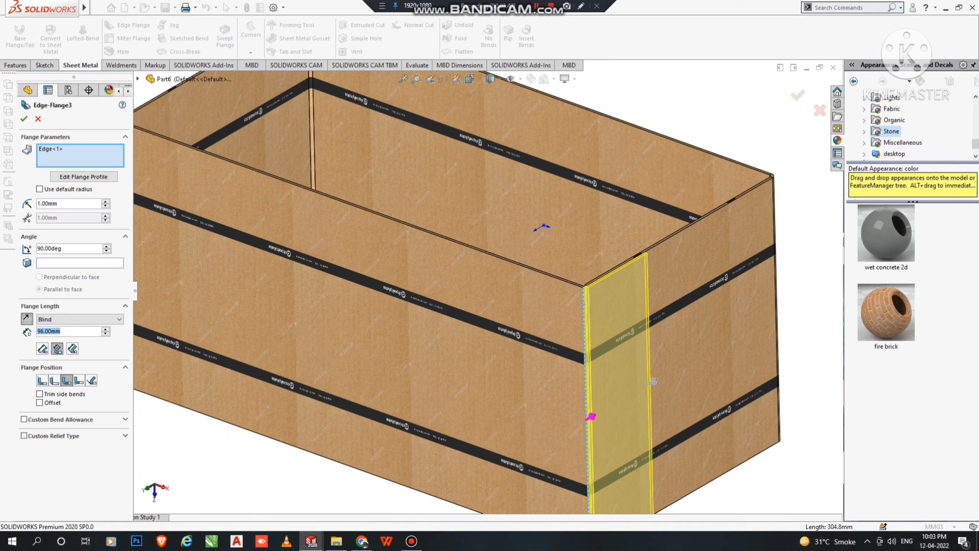
type("40")
key("Return")
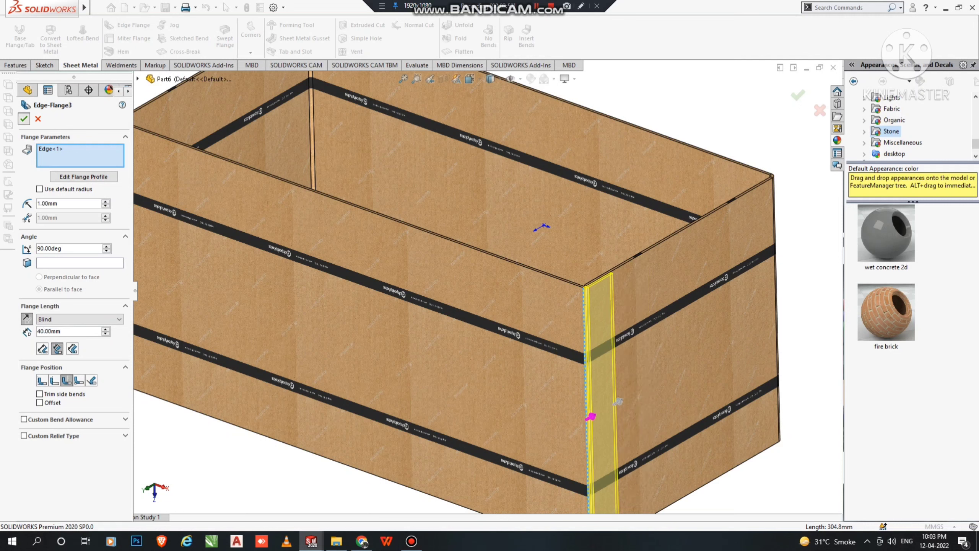
key("Return")
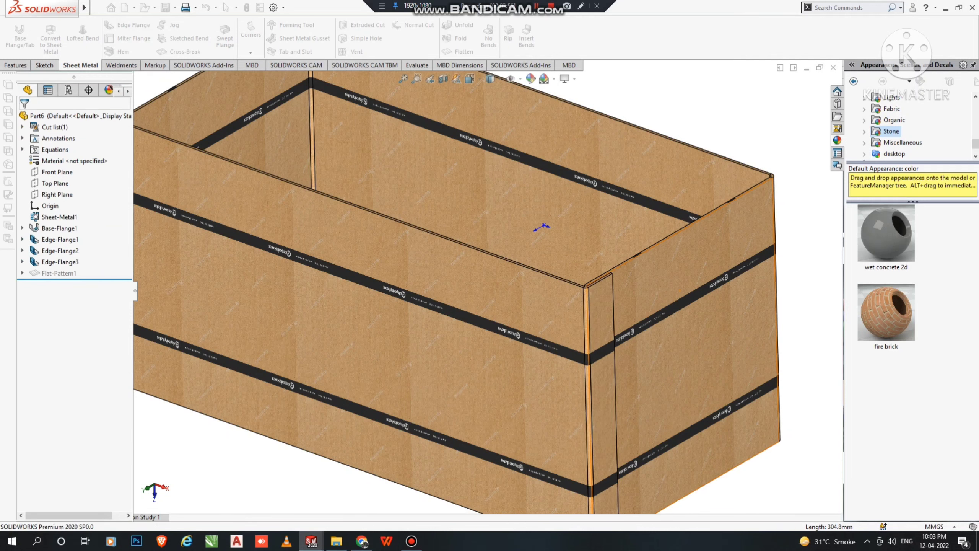
- Inspect the box in Shaded display without edges and return it to Shaded With Edges
scroll(675, 300, "up", 2)
middle_click_drag(675, 300, 694, 339)
mouse_move(509, 220)
middle_mouse_down()
mouse_move(505, 193)
mouse_move(527, 265)
mouse_move(506, 237)
middle_mouse_up()
left_click(493, 79)
left_click(491, 107)
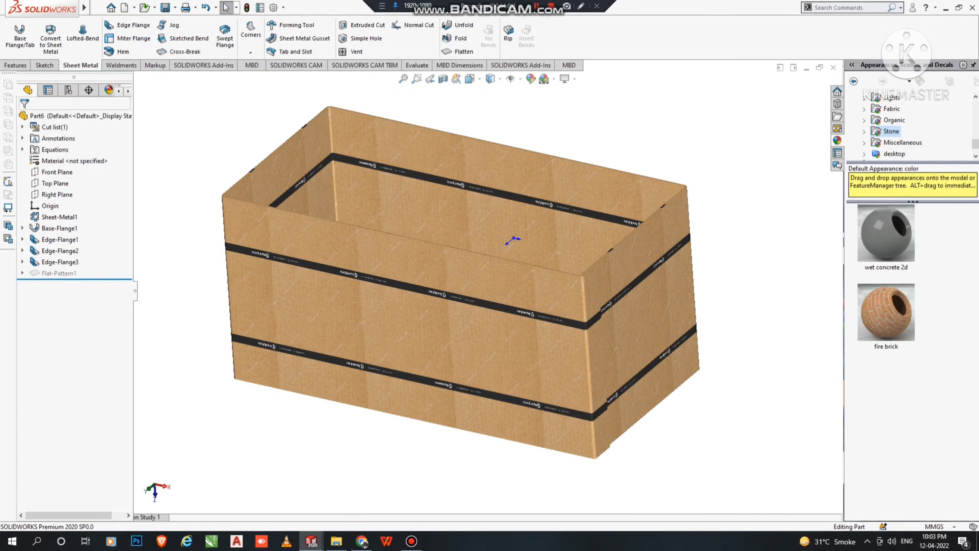
mouse_move(515, 239)
middle_mouse_down()
mouse_move(457, 213)
mouse_move(519, 228)
mouse_move(513, 238)
middle_mouse_up()
left_click(491, 79)
left_click(491, 94)
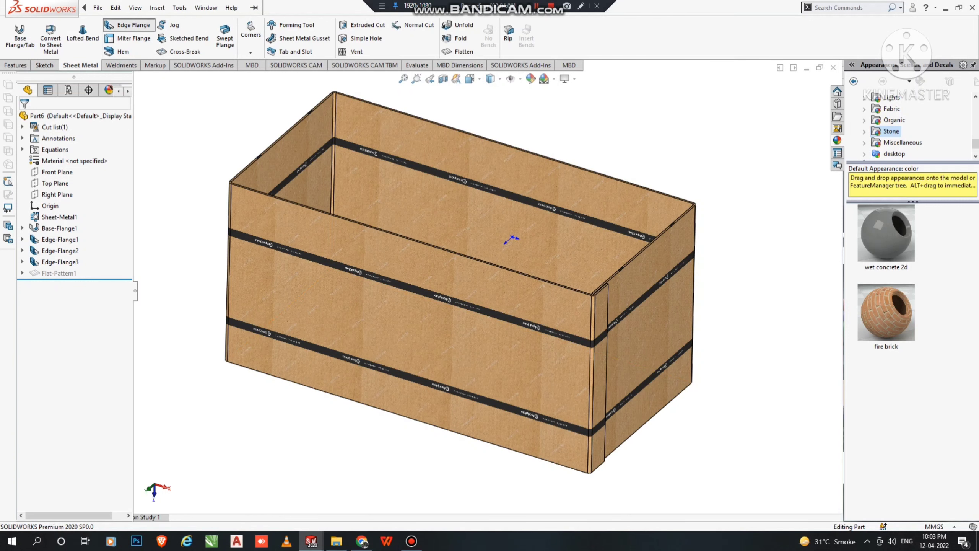
left_click(131, 25)
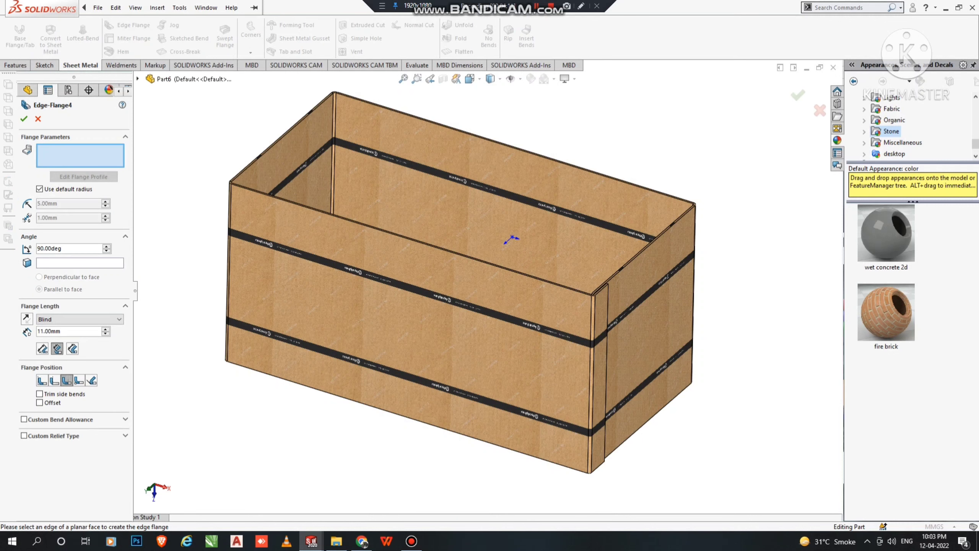
left_click(301, 120)
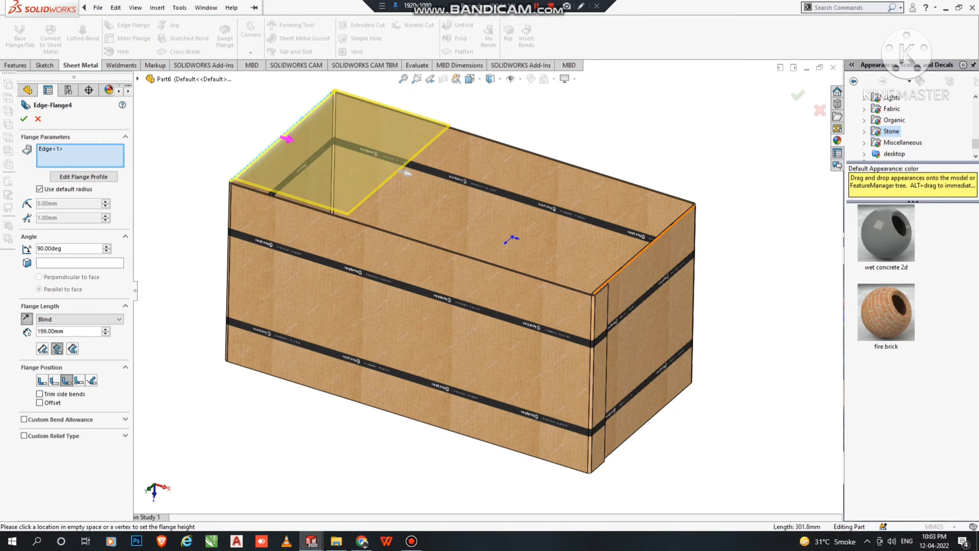
left_click(643, 245)
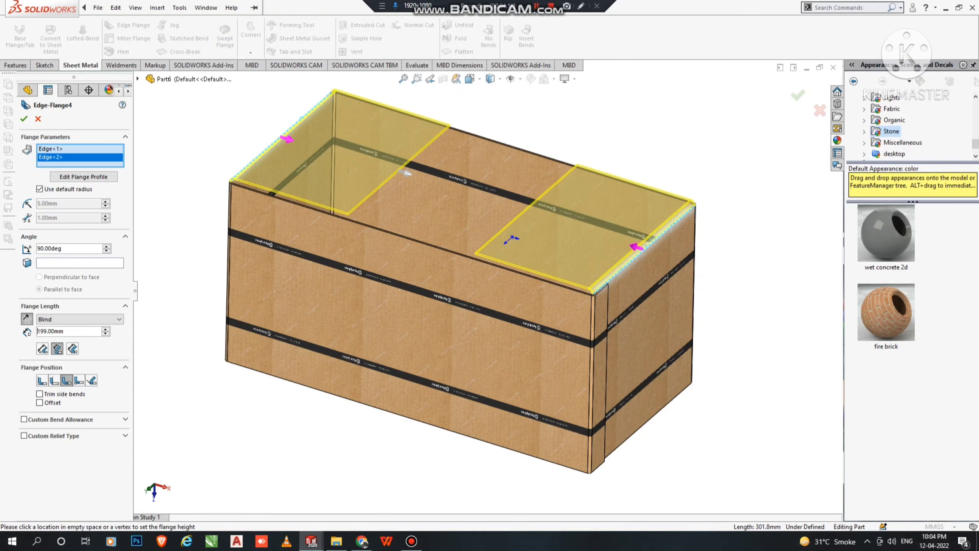
left_click(40, 189)
key("Escape")
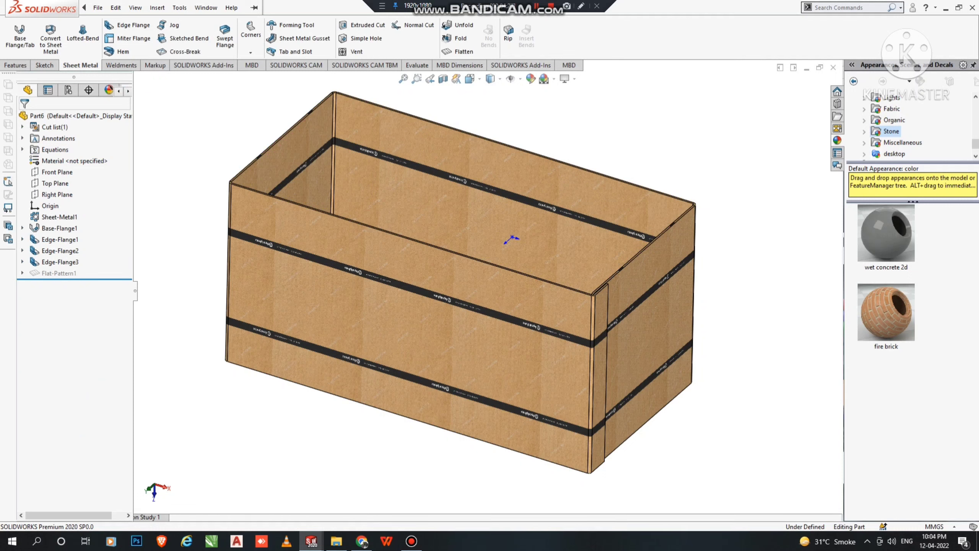
- Start a reference plane using the upper rim face of the short end wall as the first reference
left_click(16, 65)
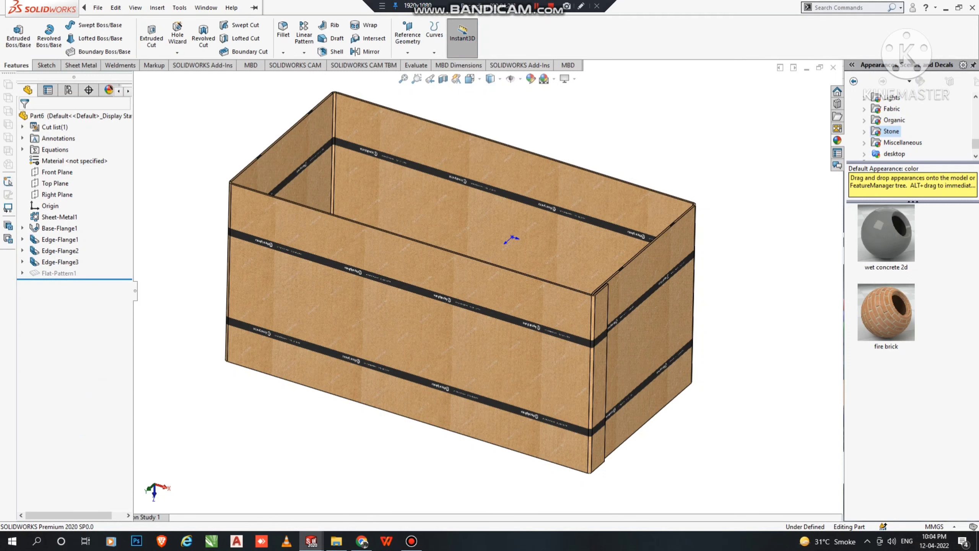
left_click(407, 34)
left_click(409, 66)
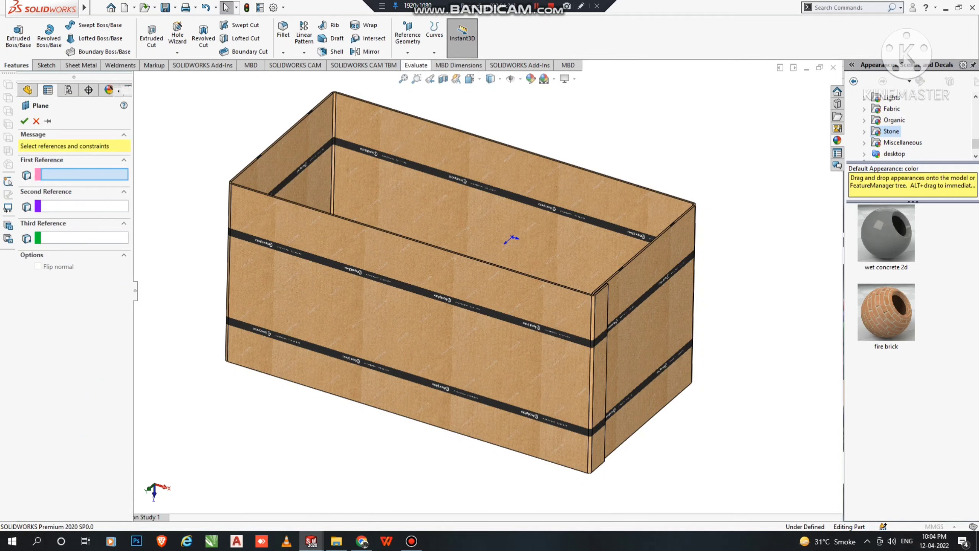
scroll(512, 239, "up", 5)
left_click(660, 230)
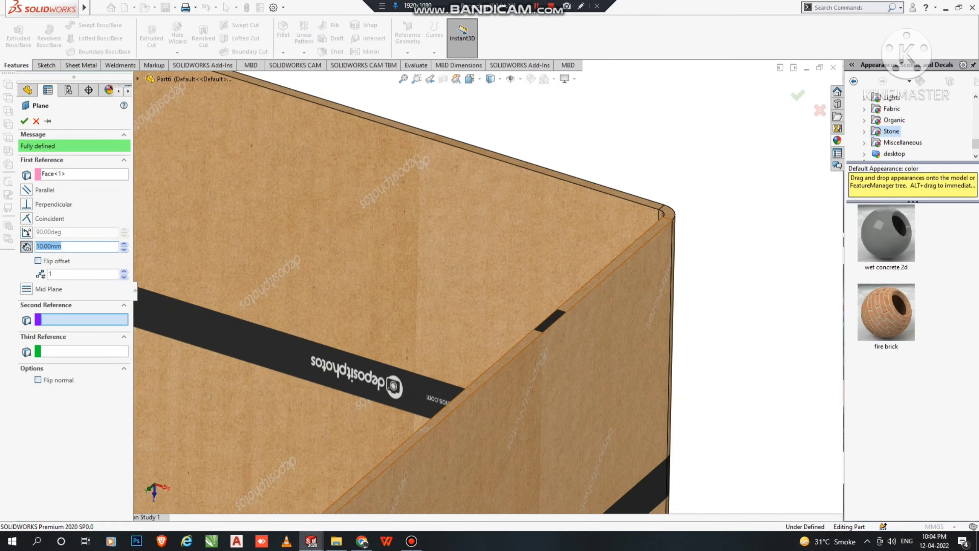
- Use the same end wall's lower rim face as the second reference and create the mid plane between both rims
scroll(424, 309, "down", 6)
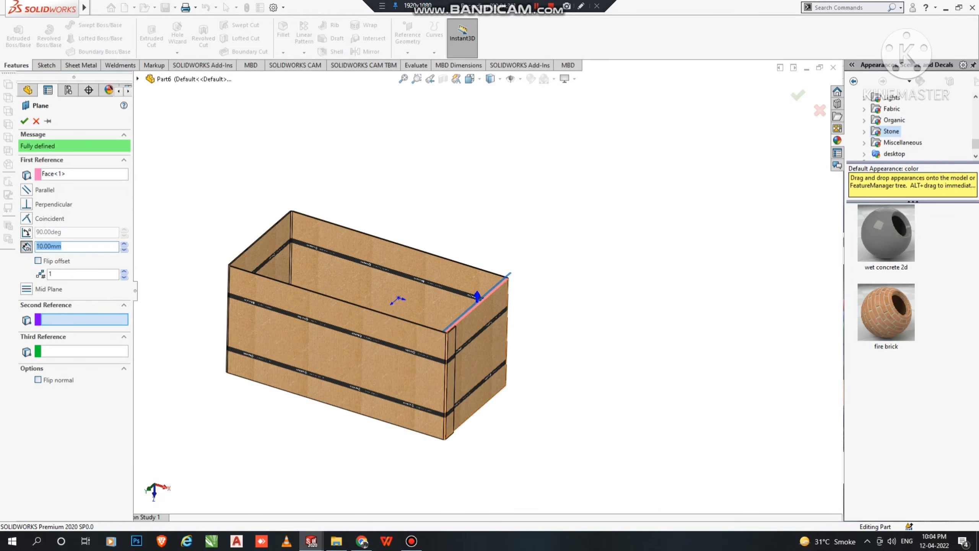
middle_click_drag(476, 370, 421, 289)
scroll(420, 289, "down", 6)
scroll(449, 289, "down", 3)
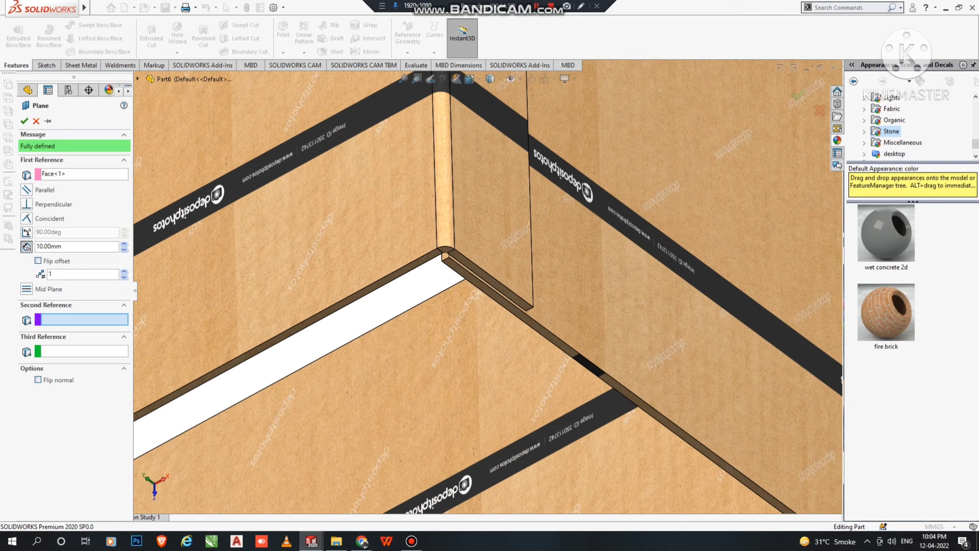
left_click(521, 315)
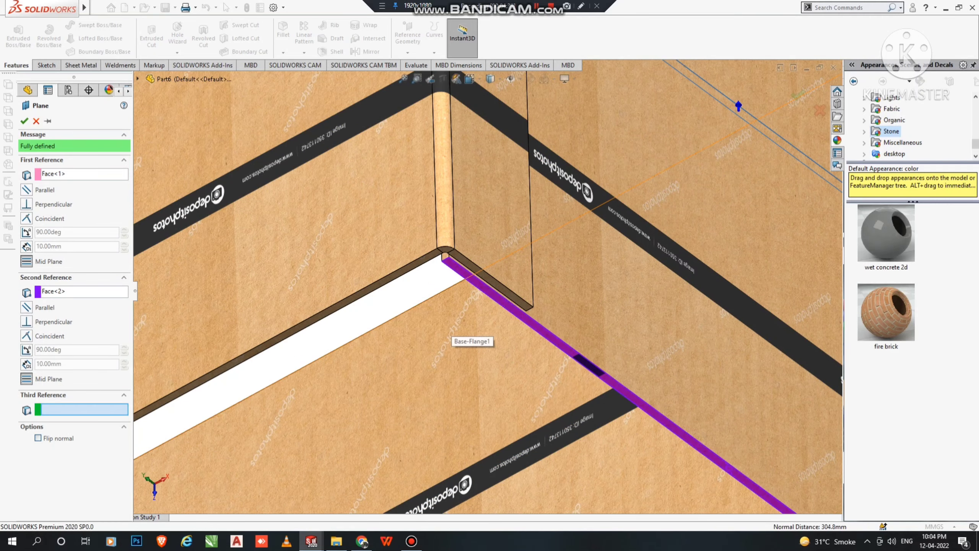
scroll(471, 331, "up", 2)
scroll(471, 334, "up", 2)
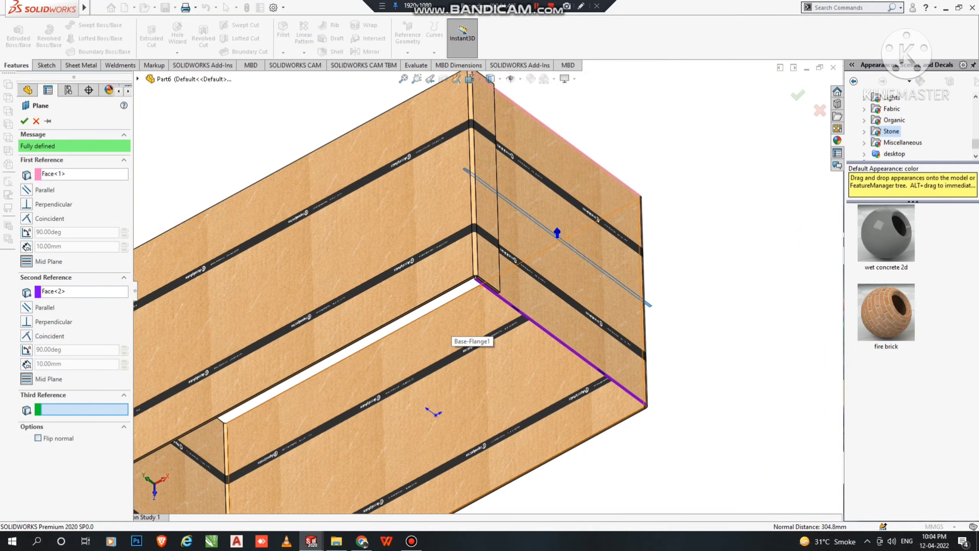
left_click(25, 121)
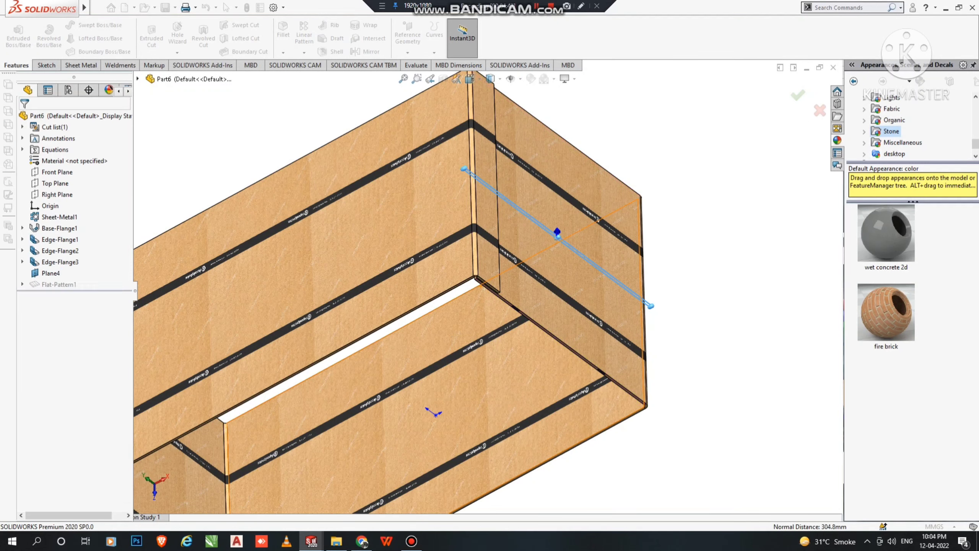
scroll(483, 289, "up", 3)
middle_click_drag(443, 285, 426, 347)
scroll(339, 409, "down", 2)
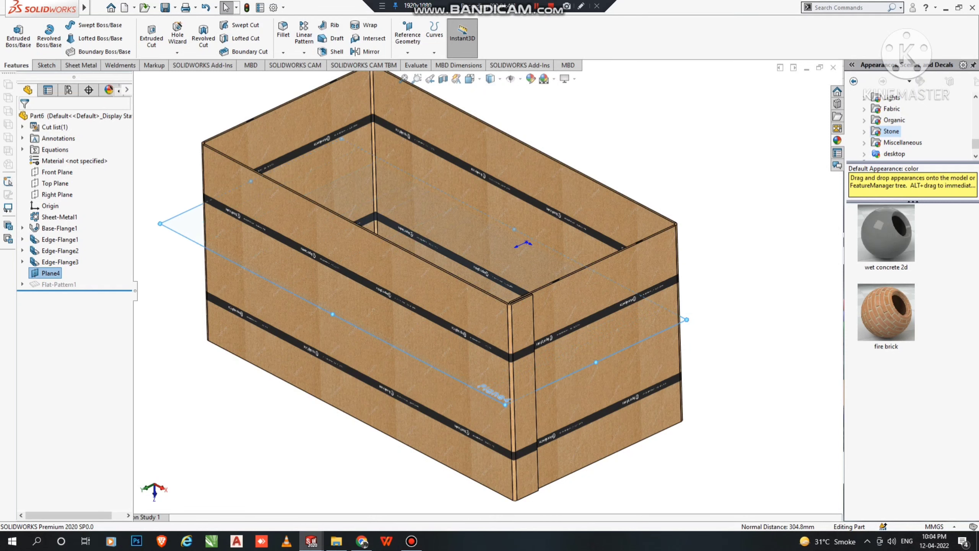
key("Escape")
scroll(488, 285, "up", 3)
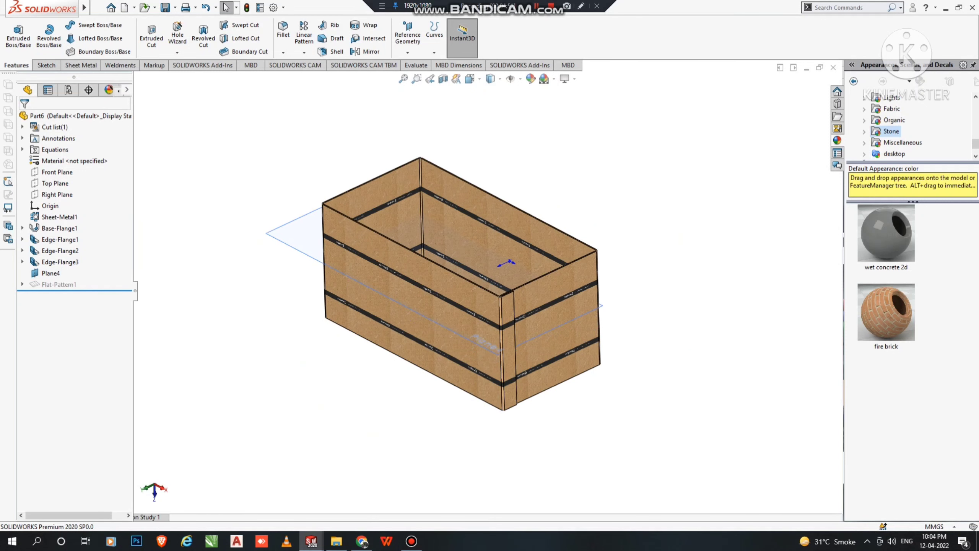
middle_click_drag(488, 285, 495, 267)
scroll(359, 187, "down", 3)
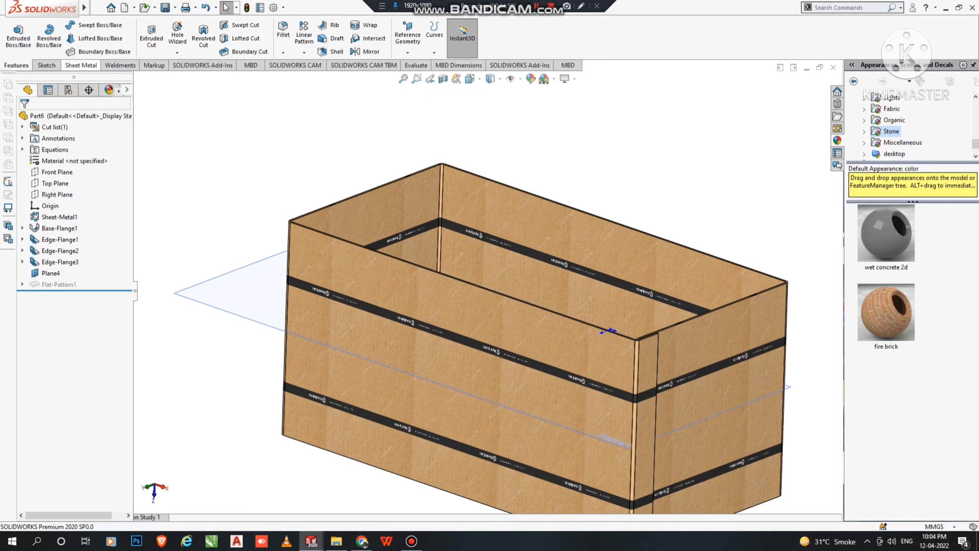
left_click(80, 64)
left_click(19, 35)
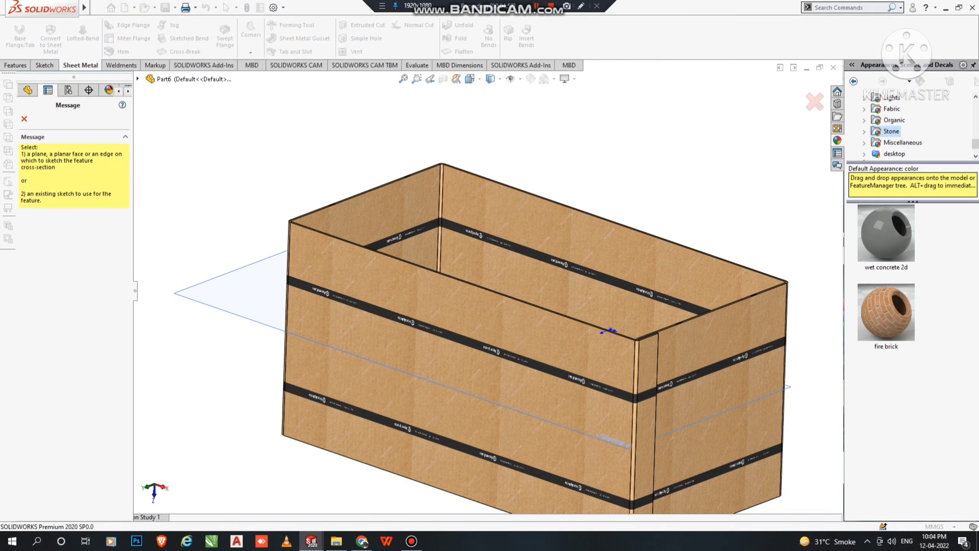
left_click(24, 119)
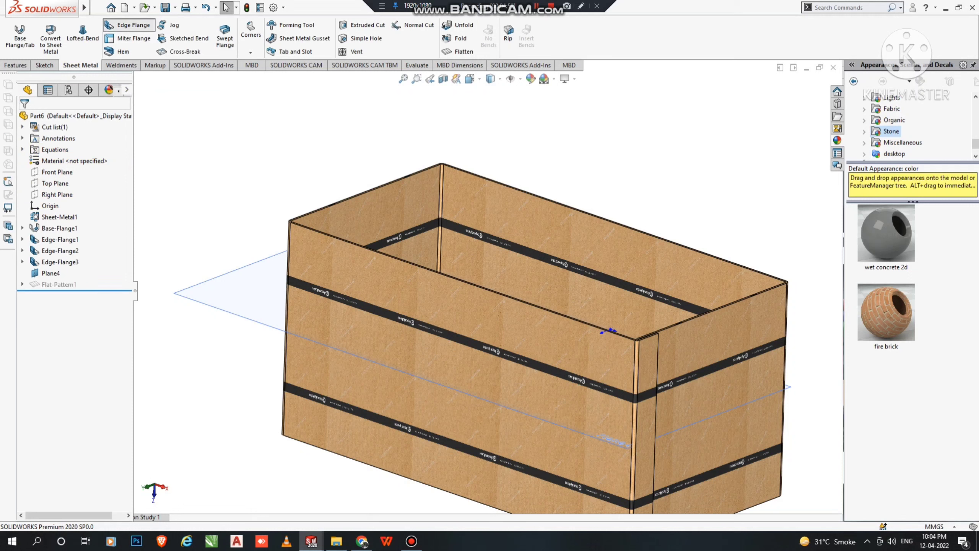
- Start an Edge Flange on the upper edges of both short end walls with a 200 mm length
left_click(129, 24)
left_click(370, 189)
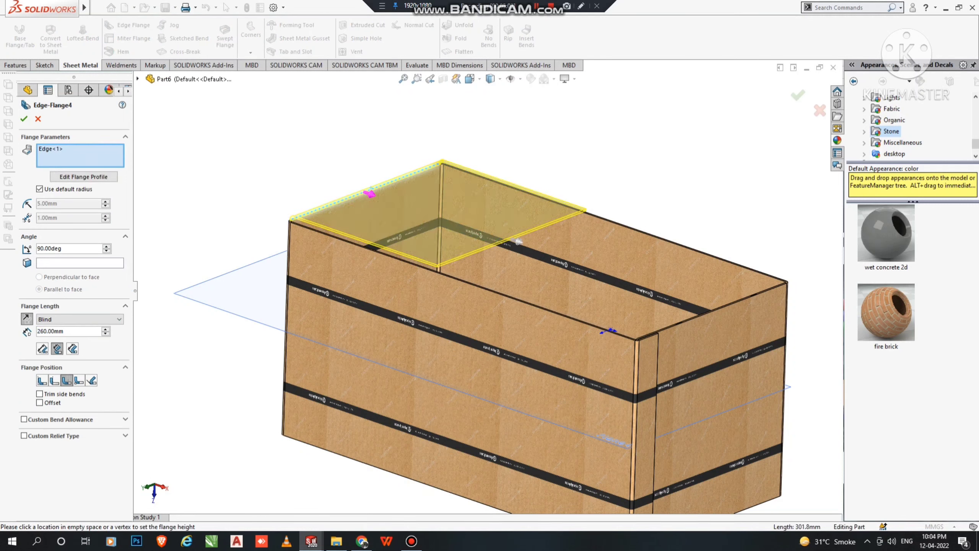
left_click(705, 308)
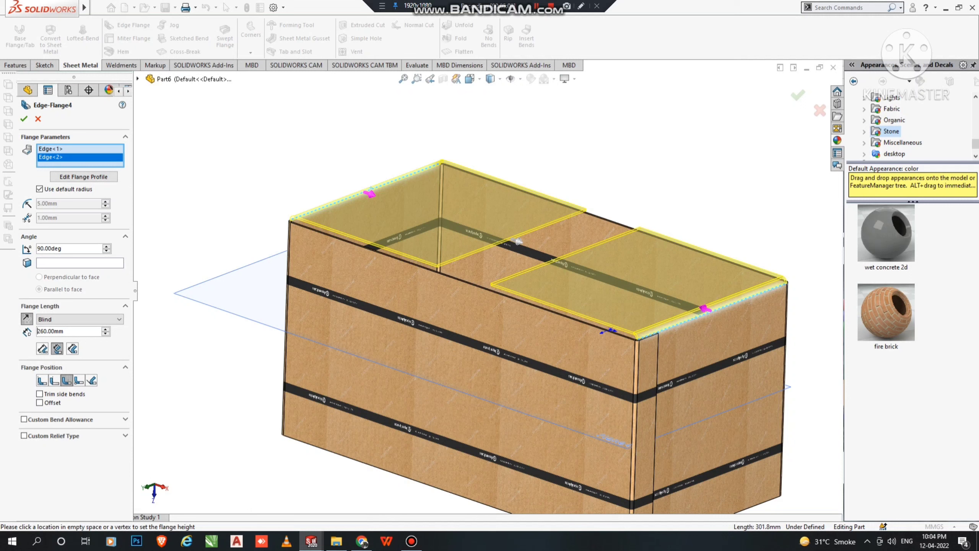
type("200")
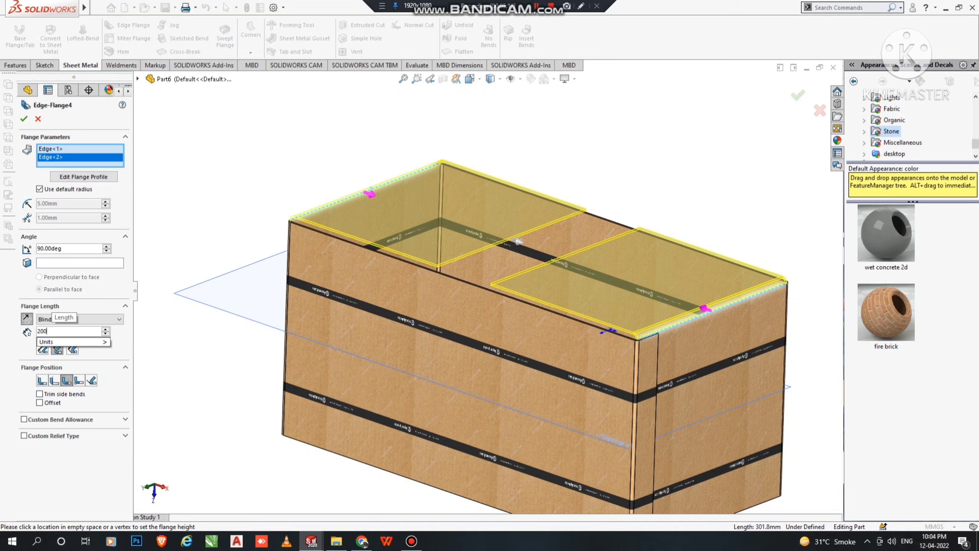
key("Return")
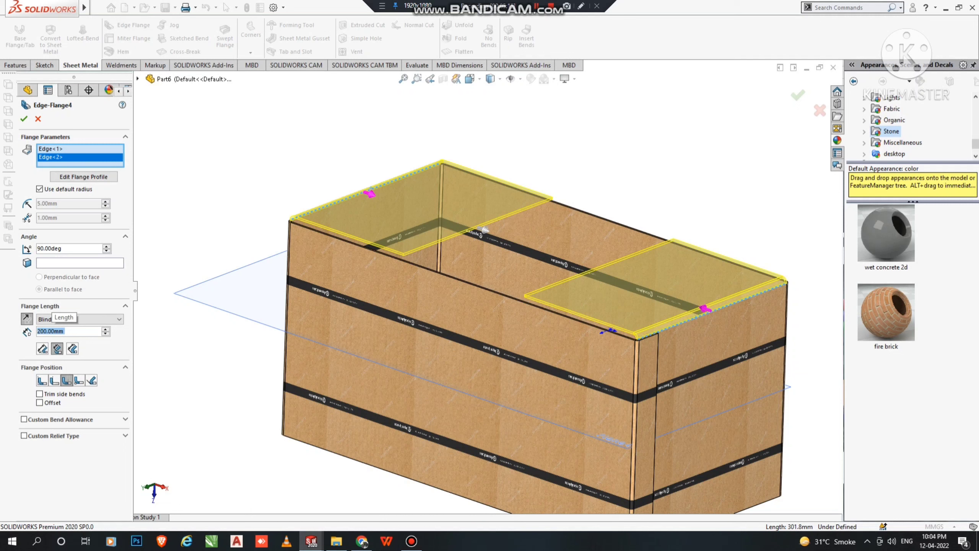
- Override the default bend radius of the two top flaps with 1 mm and create the flanges
left_click(39, 189)
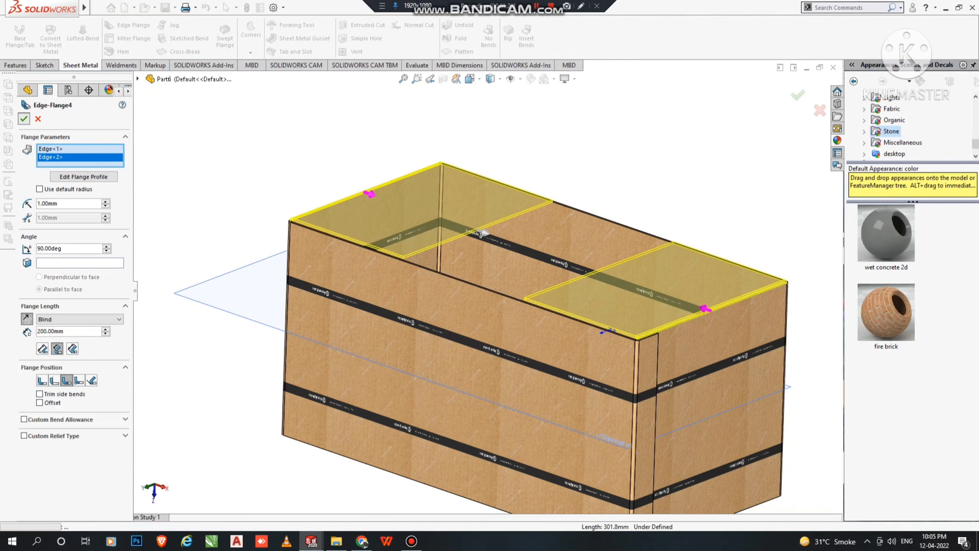
key("Return")
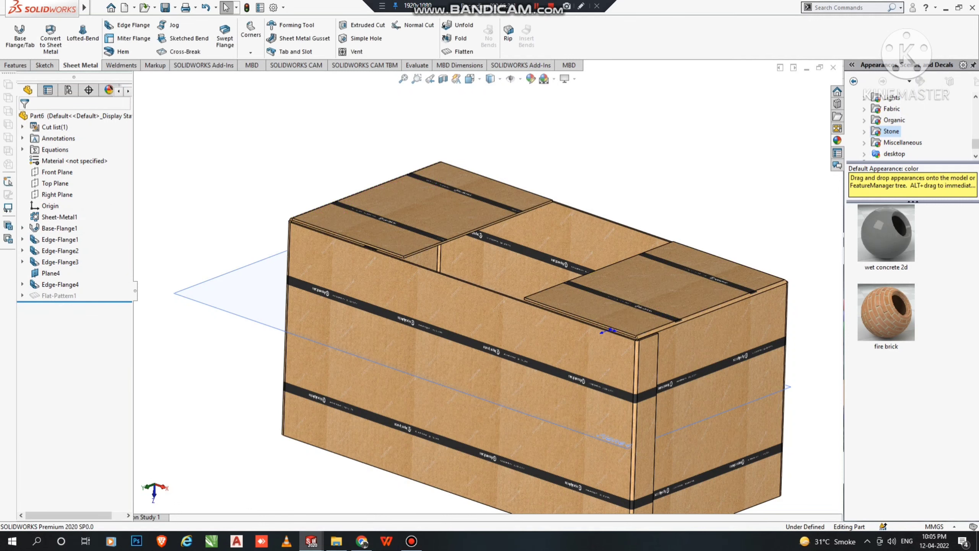
middle_click_drag(586, 324, 575, 284)
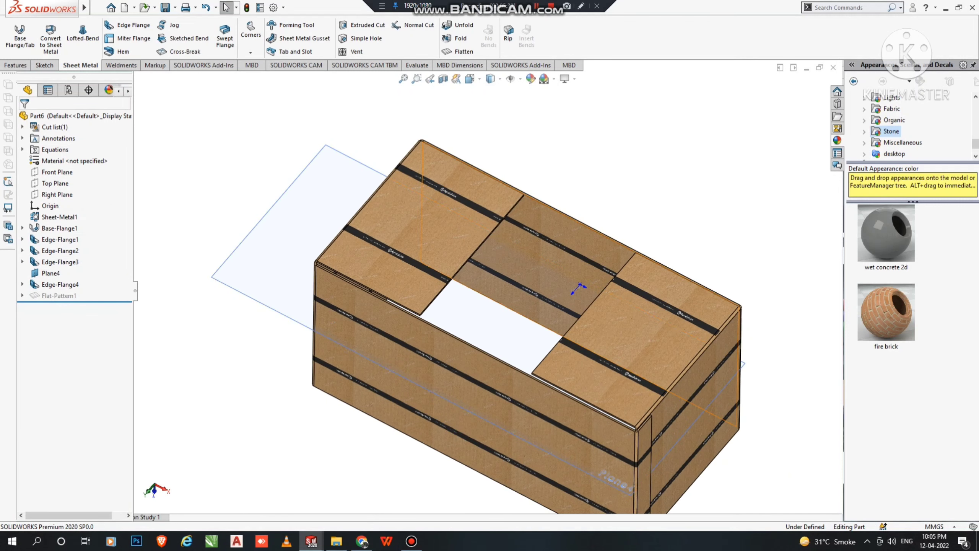
- Start an Edge Flange on the upper edges of both long walls, folded inward over the box with a 126 mm length
scroll(574, 283, "down", 2)
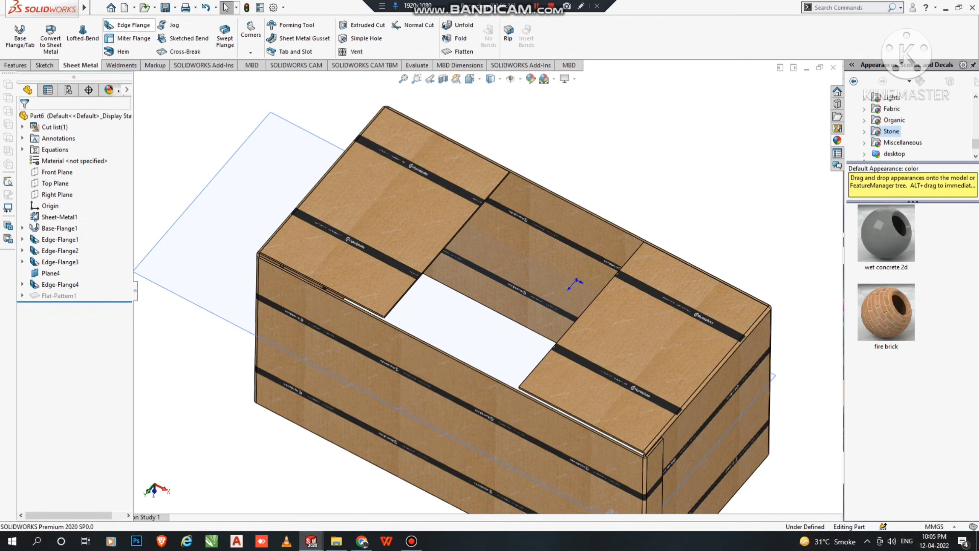
left_click(129, 25)
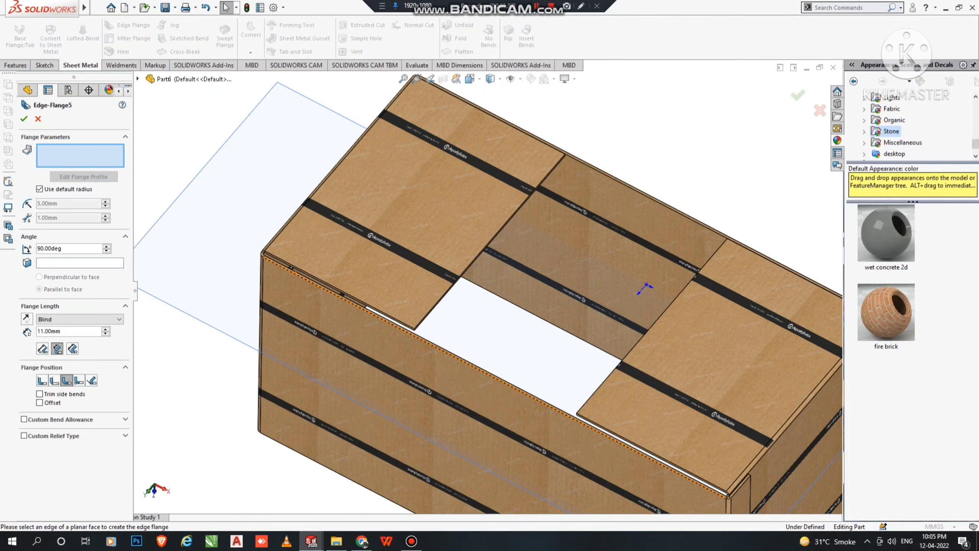
scroll(270, 260, "down", 2)
left_click(294, 271)
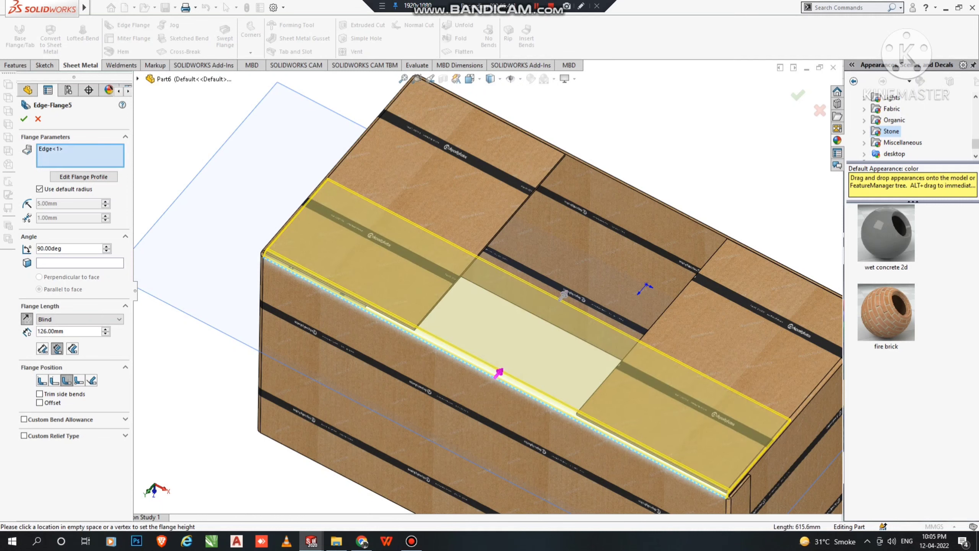
left_click(644, 198)
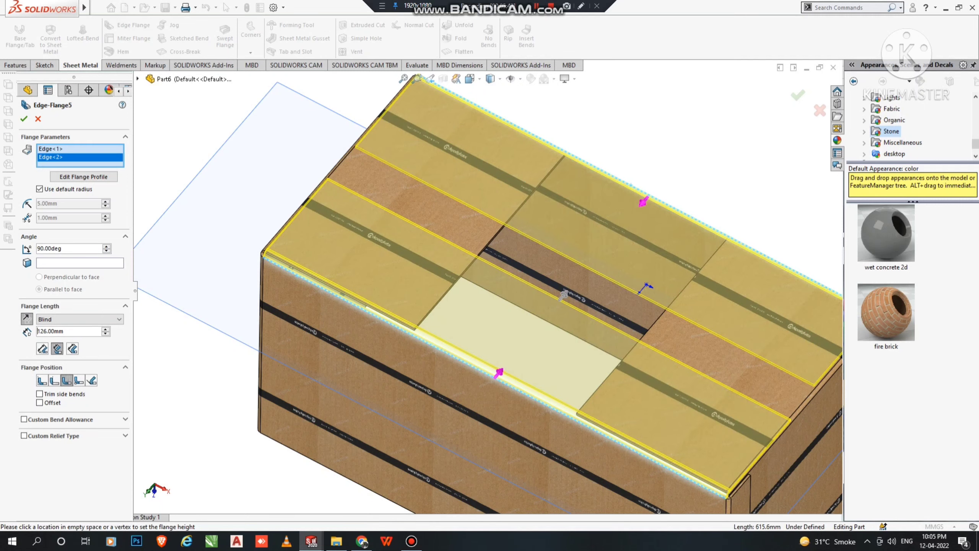
scroll(488, 285, "up", 3)
scroll(642, 385, "down", 3)
middle_click_drag(617, 352, 605, 334)
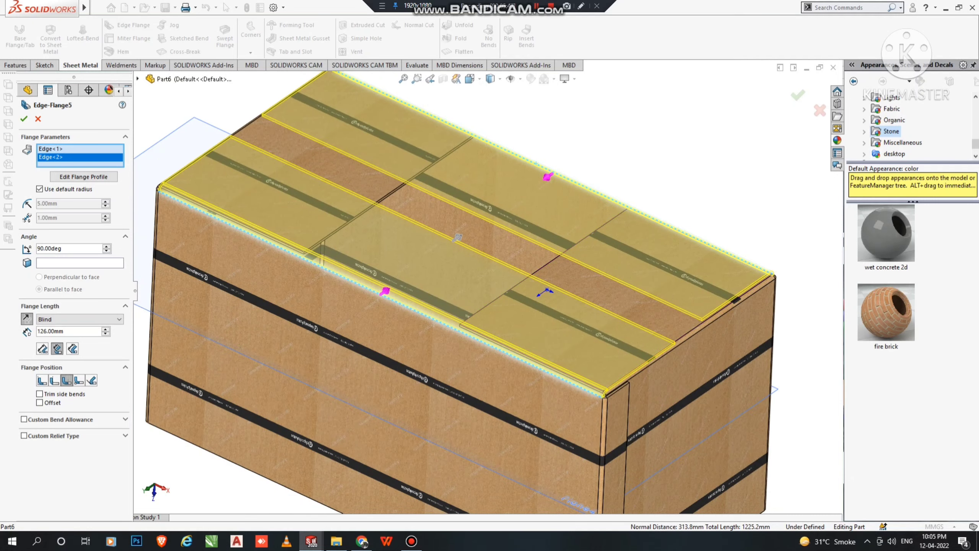
middle_click_drag(457, 237, 436, 257)
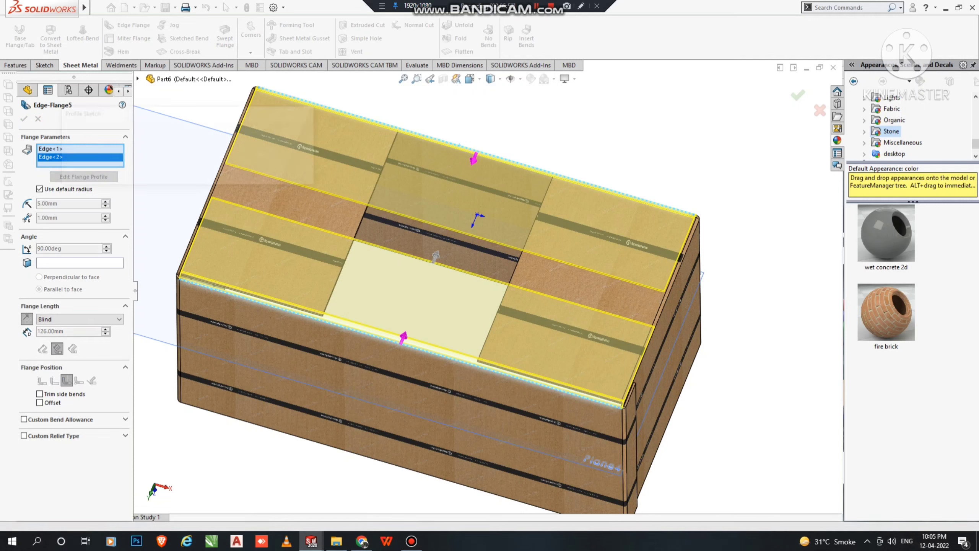
- Open the far long wall's flange profile sketch, view it face-on, and finish it to create both long top flaps
left_click(83, 176)
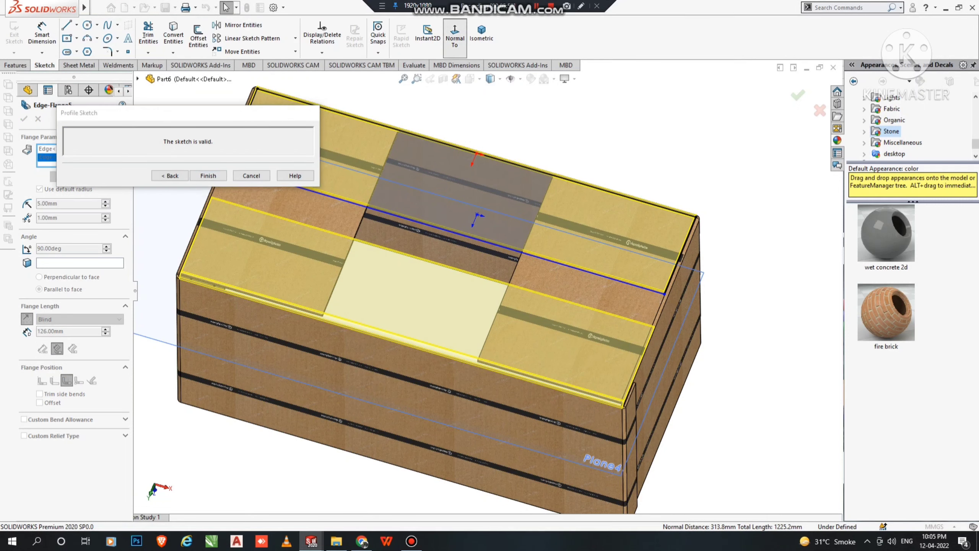
left_click(454, 35)
scroll(488, 289, "up", 5)
scroll(381, 166, "down", 2)
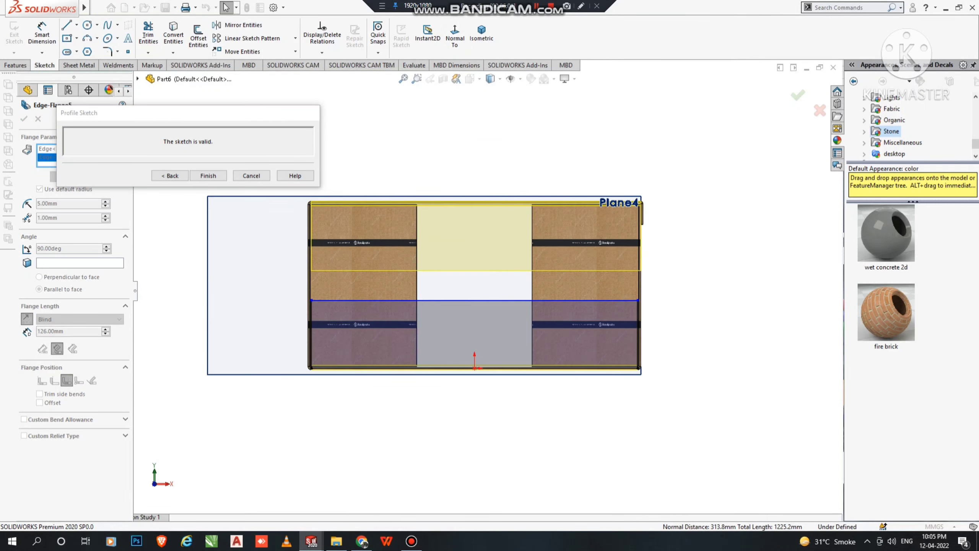
scroll(381, 167, "down", 2)
scroll(644, 171, "down", 1)
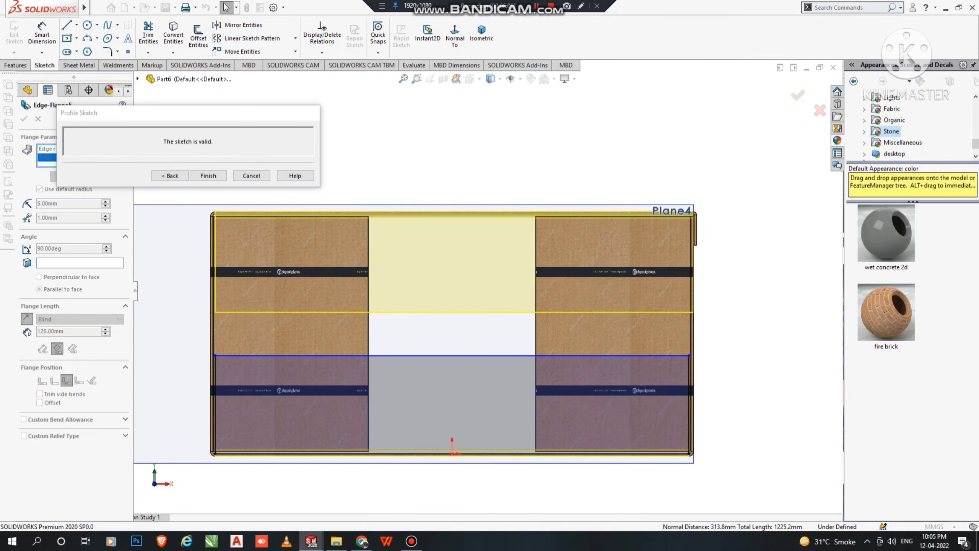
scroll(708, 488, "down", 2)
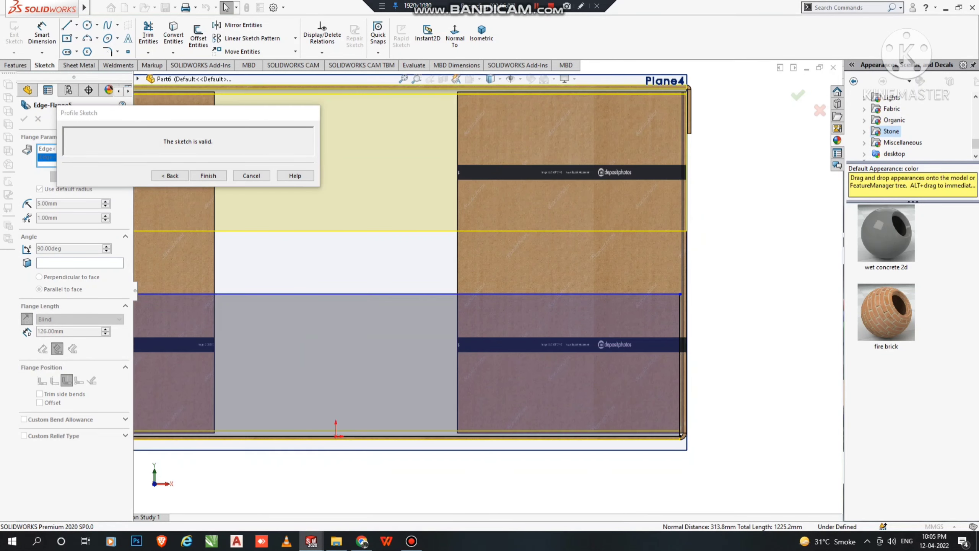
scroll(651, 276, "down", 1)
scroll(651, 276, "up", 1)
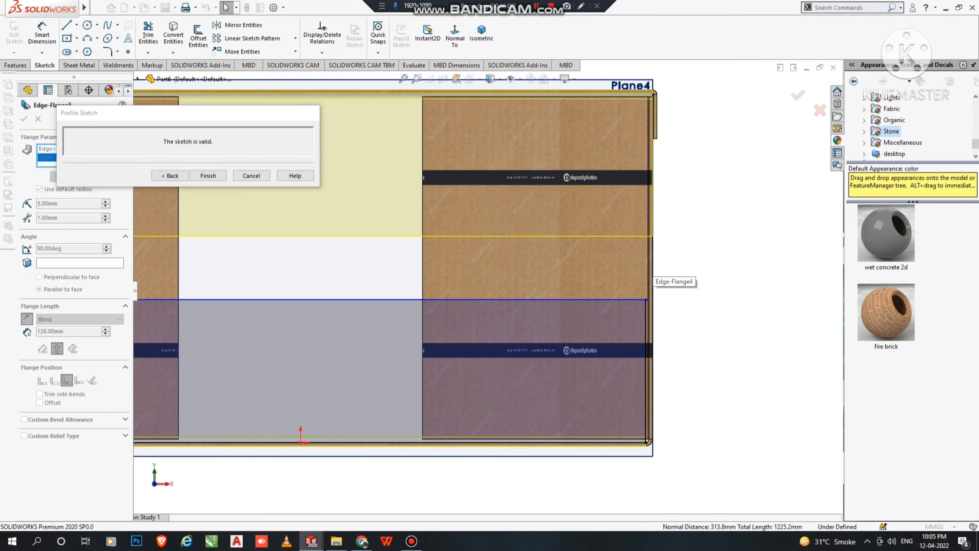
scroll(645, 89, "down", 2)
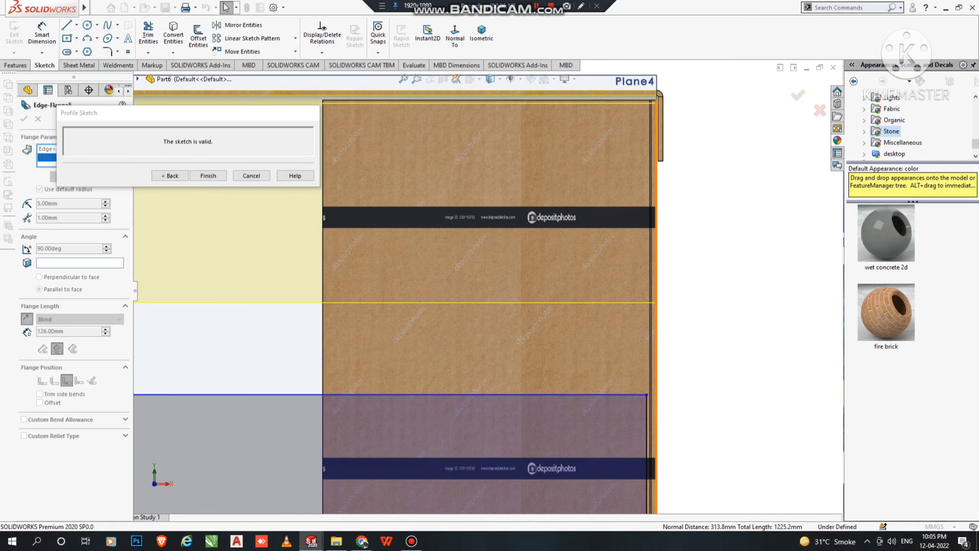
left_click(656, 101)
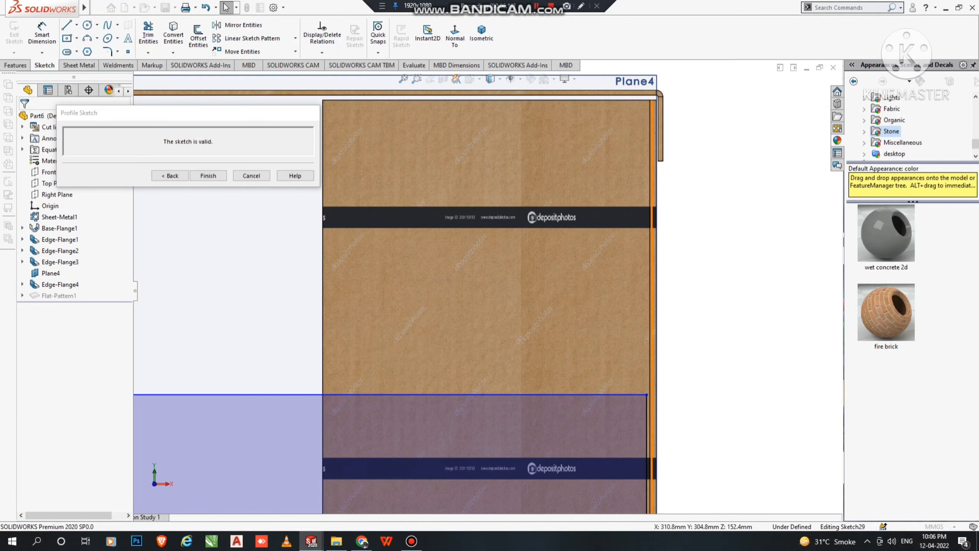
scroll(487, 287, "up", 3)
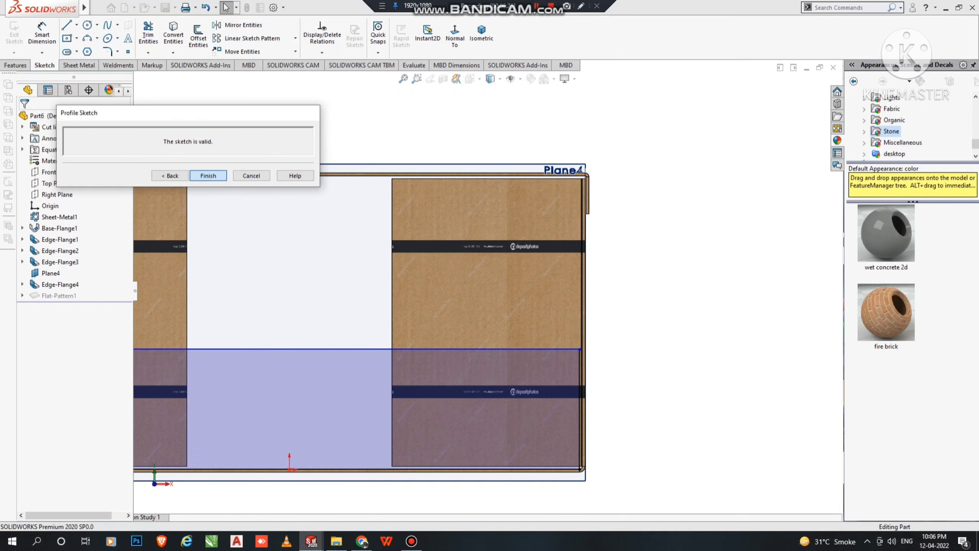
key("Return")
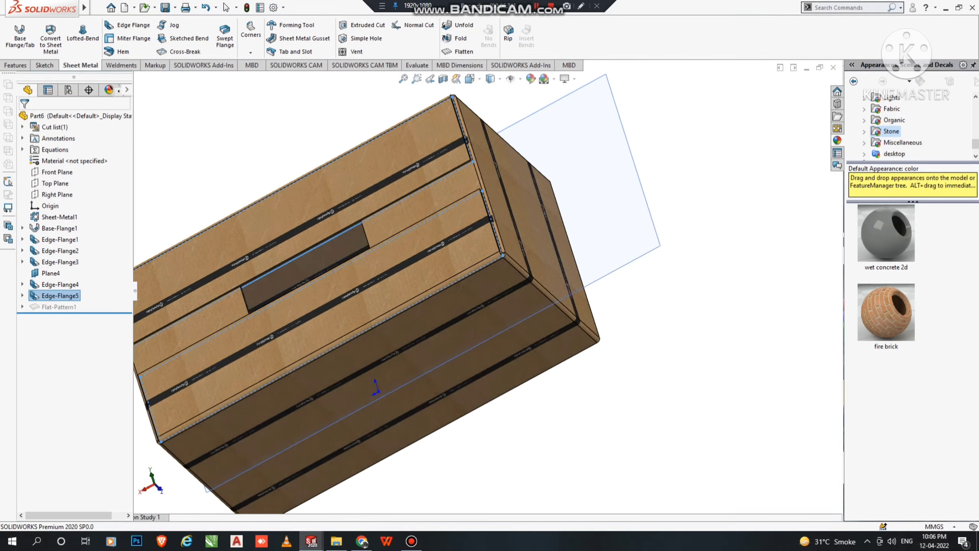
- Reopen the long top flaps' edge flange feature, enter its profile sketch and finish it
middle_click_drag(513, 247, 444, 313)
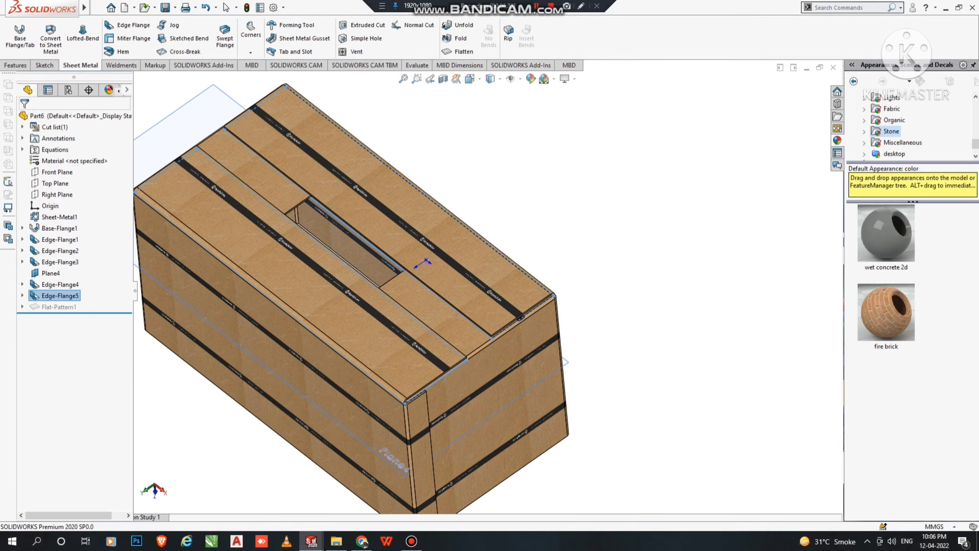
scroll(473, 360, "down", 4)
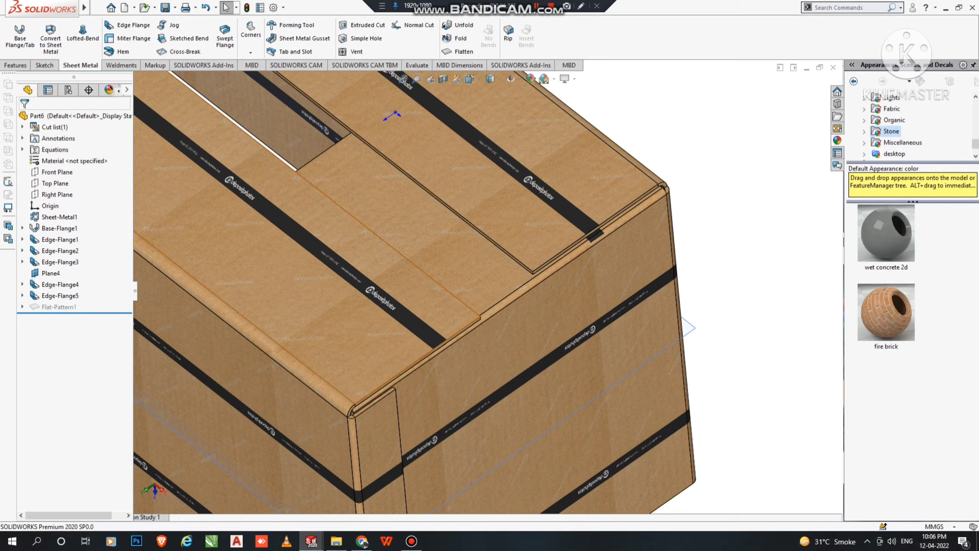
right_click(400, 246)
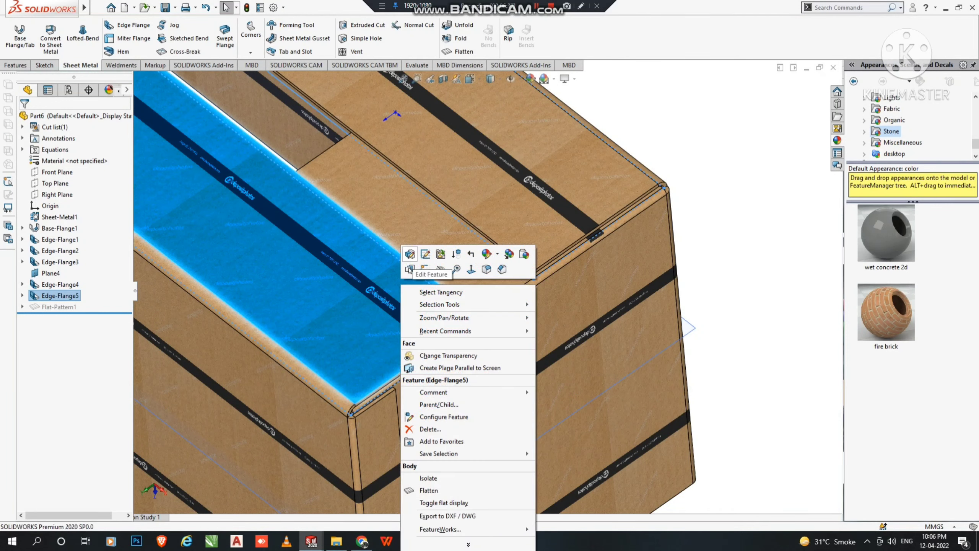
left_click(409, 269)
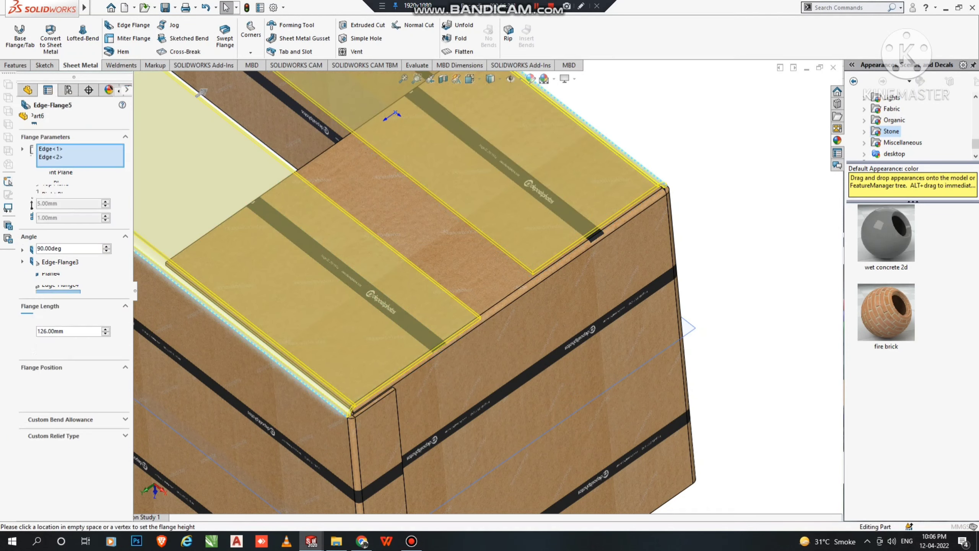
left_click(84, 177)
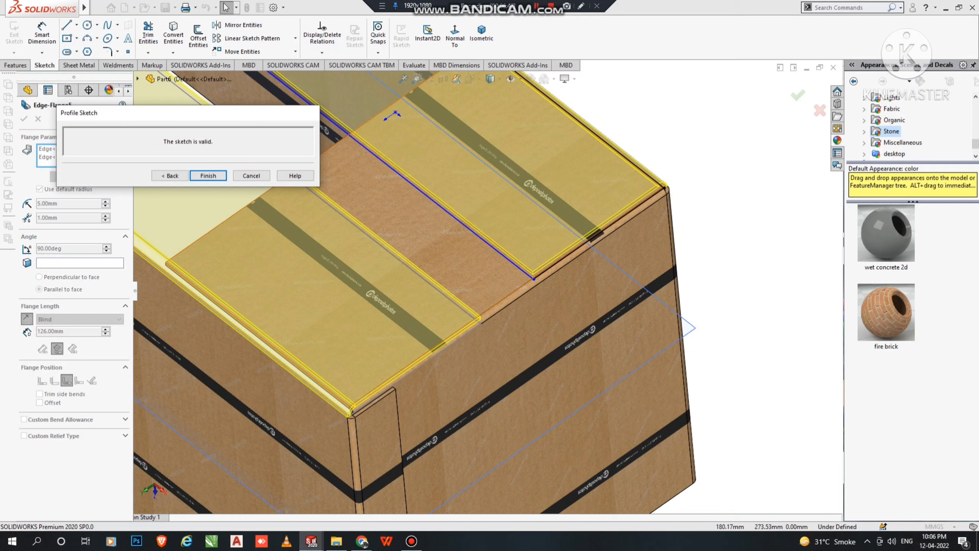
key("Return")
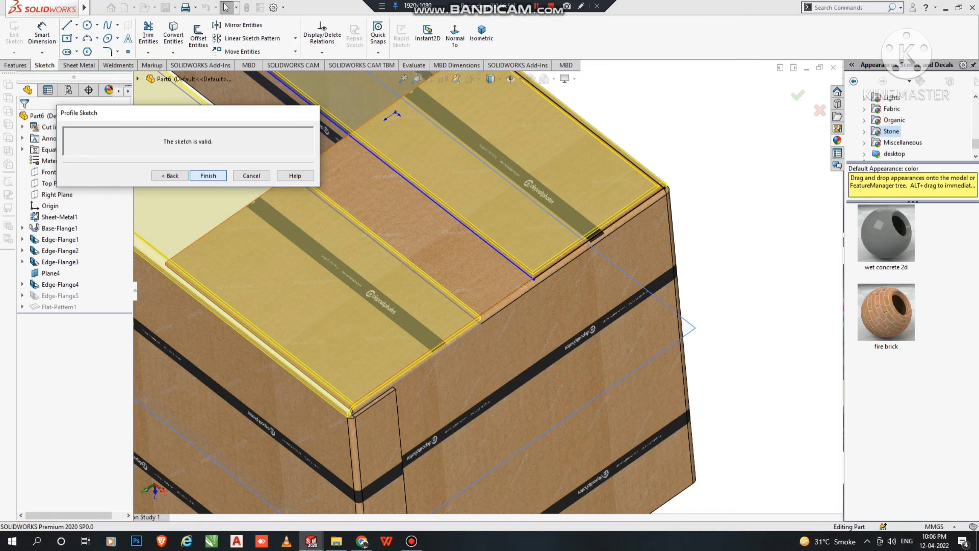
key("Return")
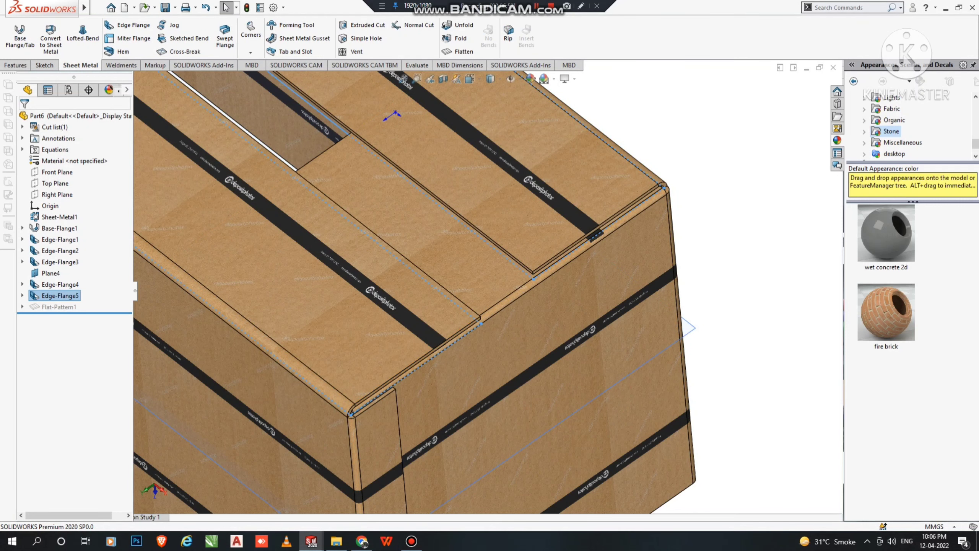
- Edit the long flaps' edge flange feature and remove the near long wall's edge from its selection
right_click(40, 296)
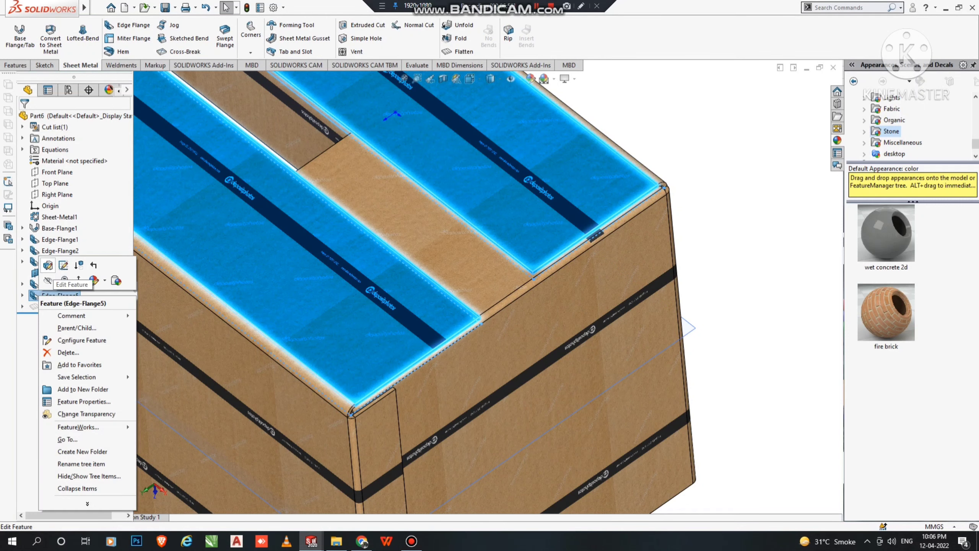
left_click(49, 265)
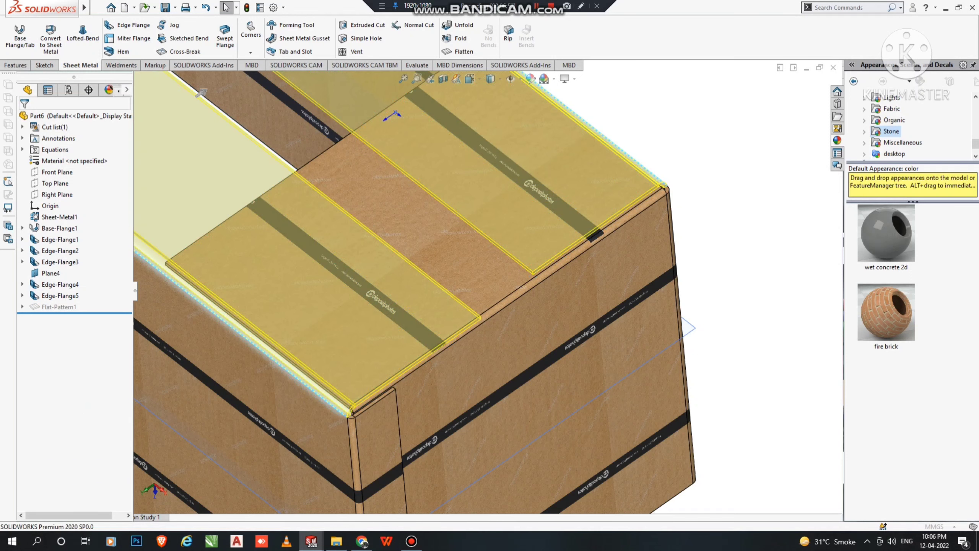
right_click(52, 157)
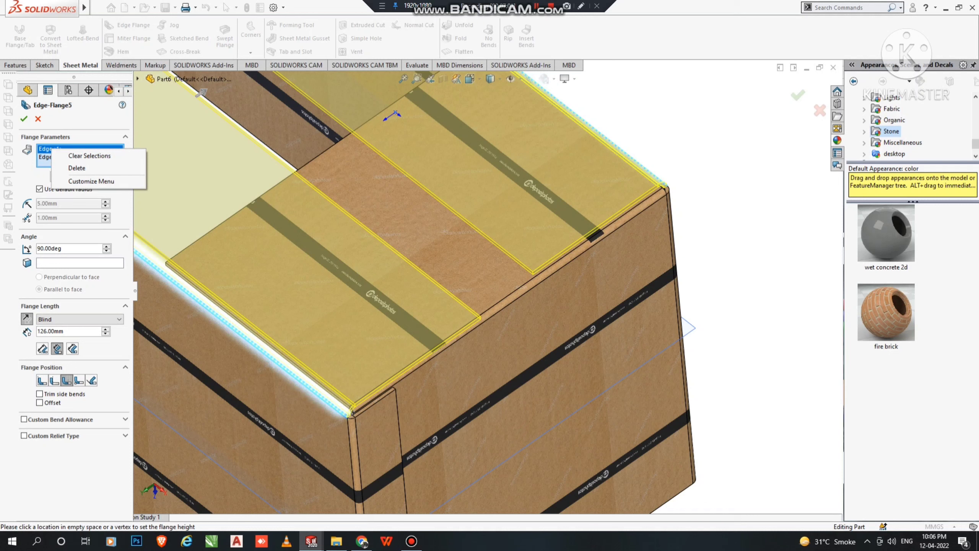
left_click(78, 175)
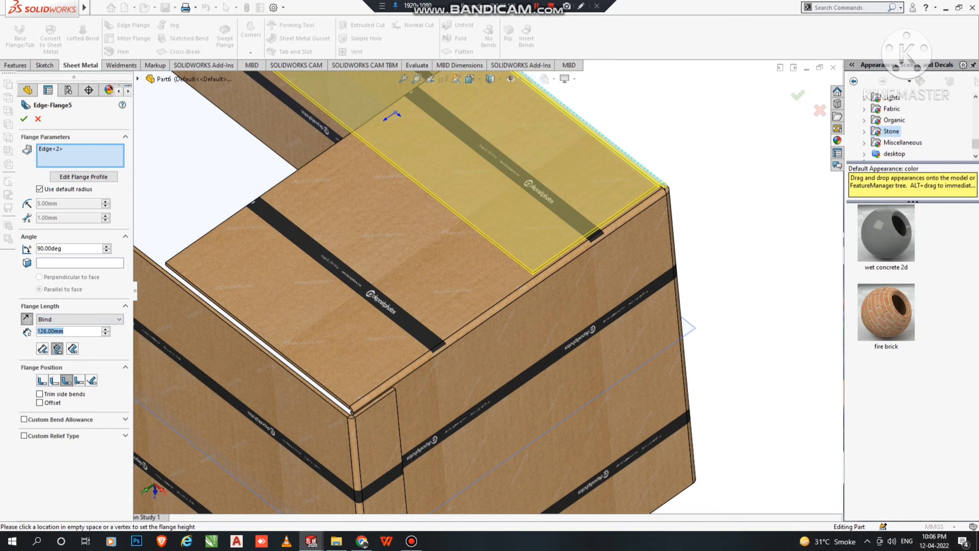
- Set the remaining long flap's flange length to 153 mm and apply the feature edit
type("153")
key("Return")
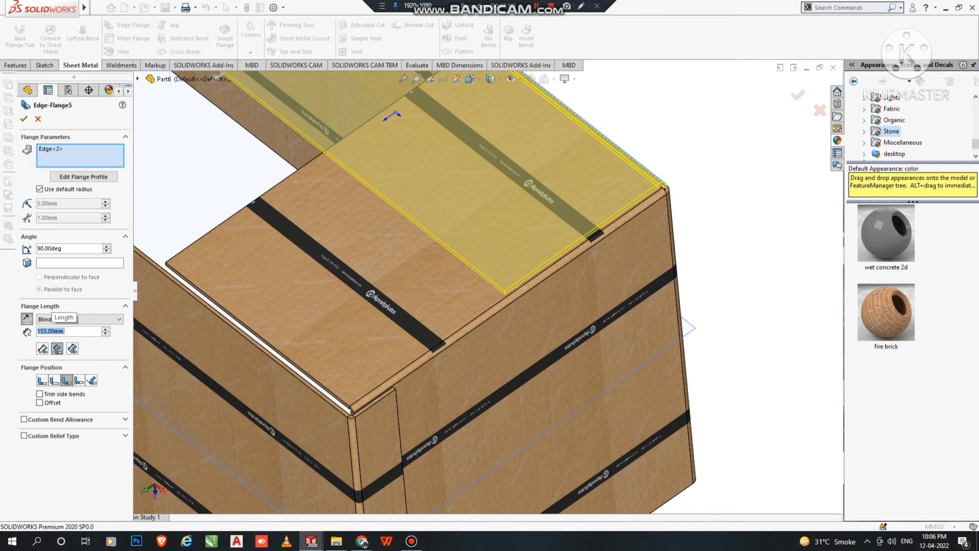
left_click(39, 189)
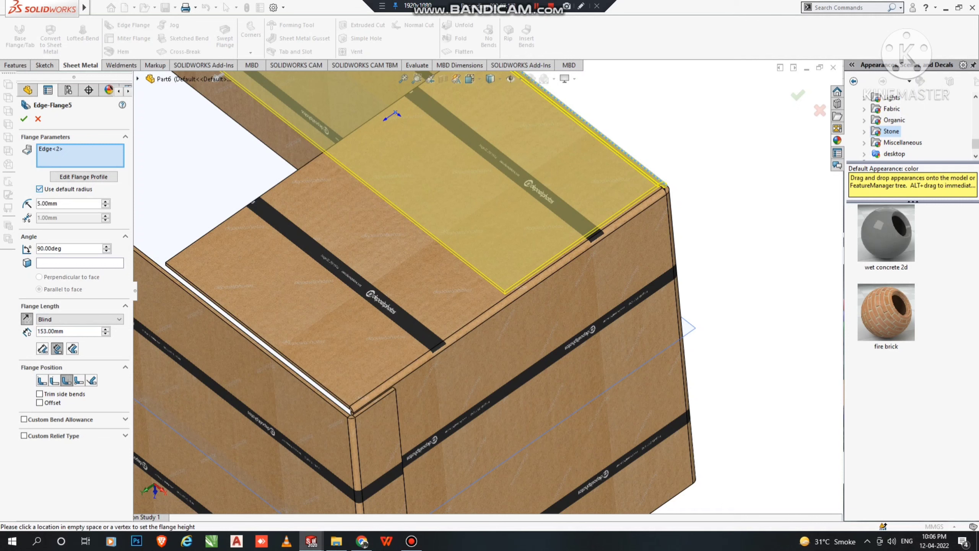
left_click(23, 118)
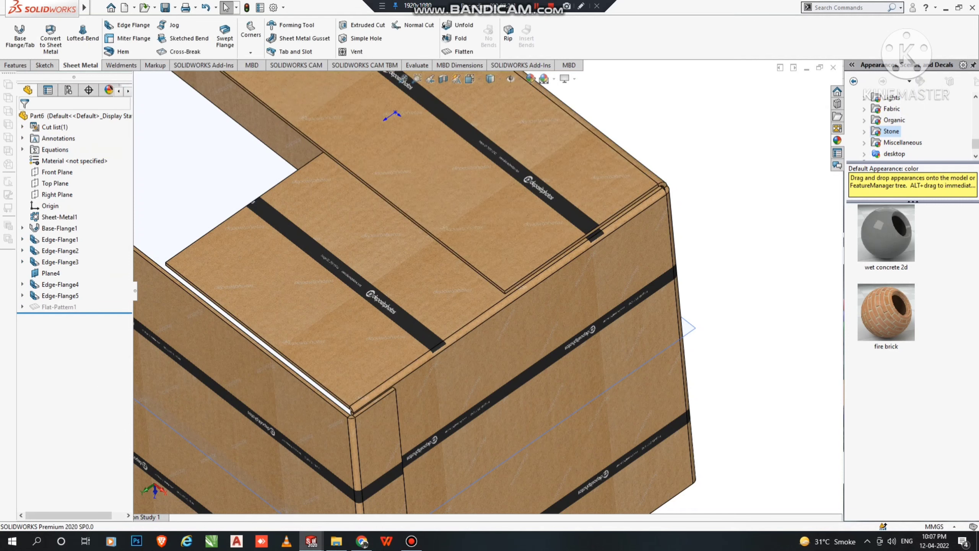
- Start a separate Edge Flange on the near long wall's upper edge with a 153 mm length
scroll(487, 287, "up", 2)
scroll(297, 147, "up", 3)
scroll(297, 147, "down", 2)
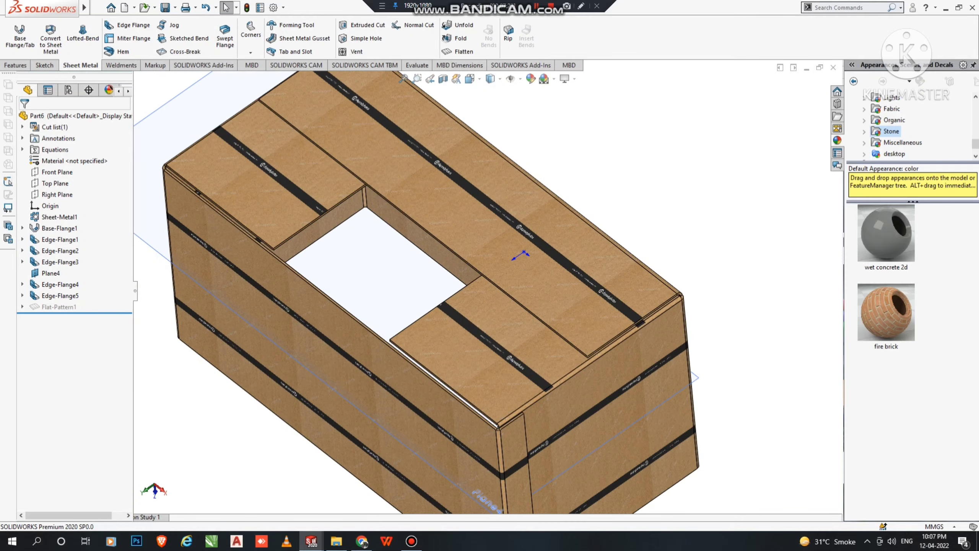
mouse_move(406, 239)
middle_mouse_down()
mouse_move(397, 200)
mouse_move(405, 241)
middle_mouse_up()
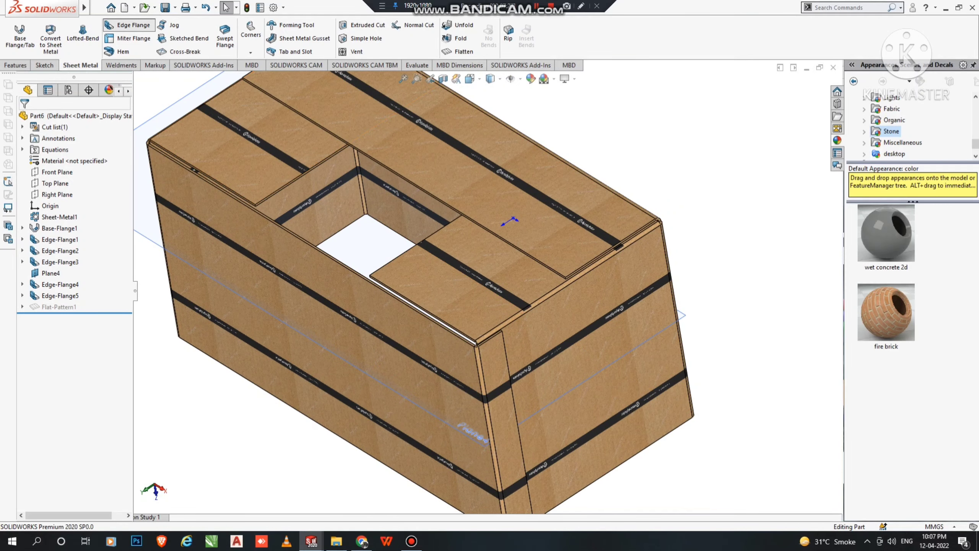
left_click(131, 25)
left_click(317, 238)
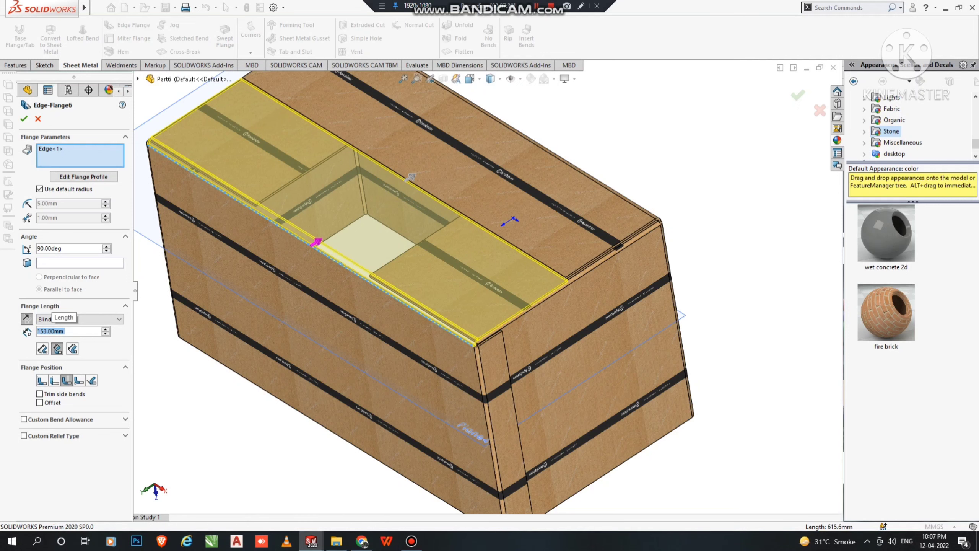
- Edit the near long wall's edge flange profile and move its end line slightly inward from the box's corner
left_click(83, 176)
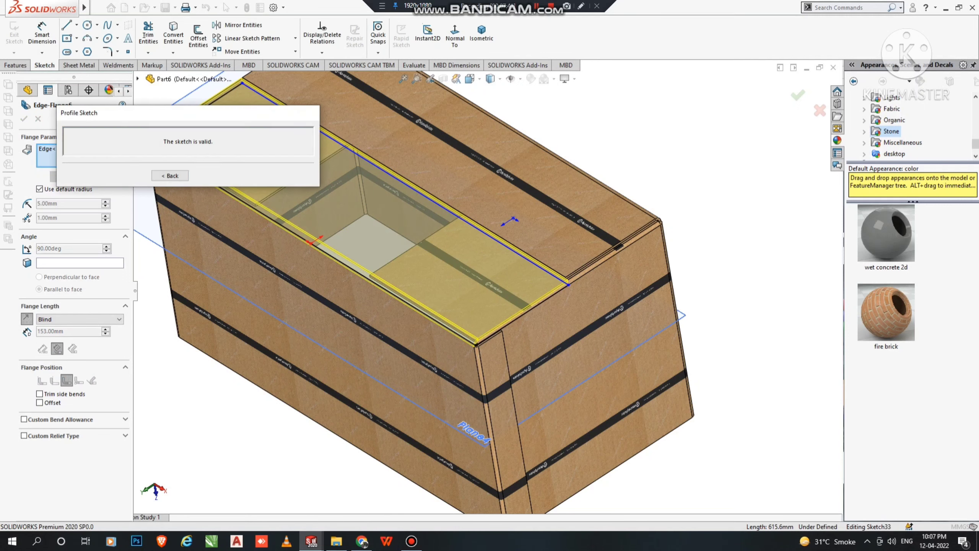
left_click(455, 36)
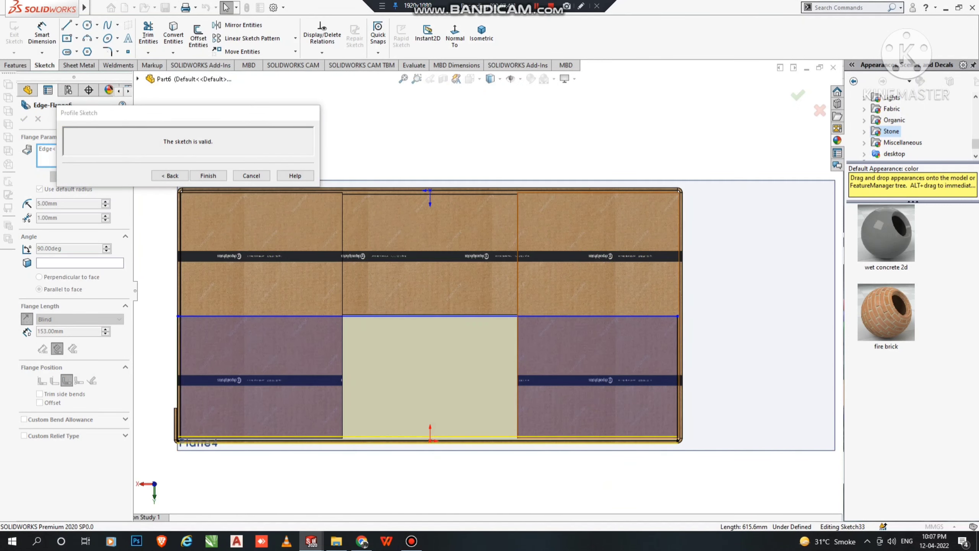
scroll(700, 276, "down", 1)
middle_click_drag(700, 276, 515, 291)
scroll(473, 286, "up", 2)
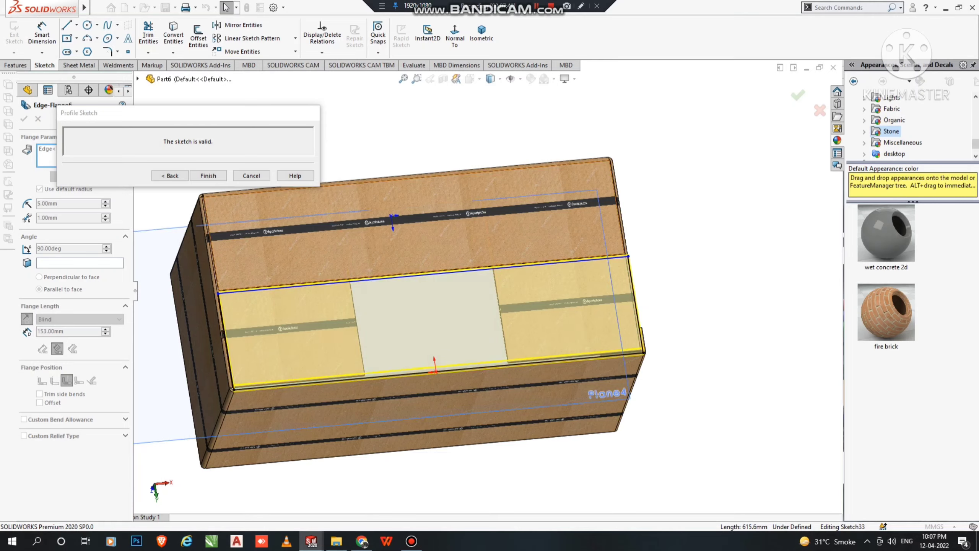
scroll(210, 274, "down", 3)
scroll(489, 285, "down", 5)
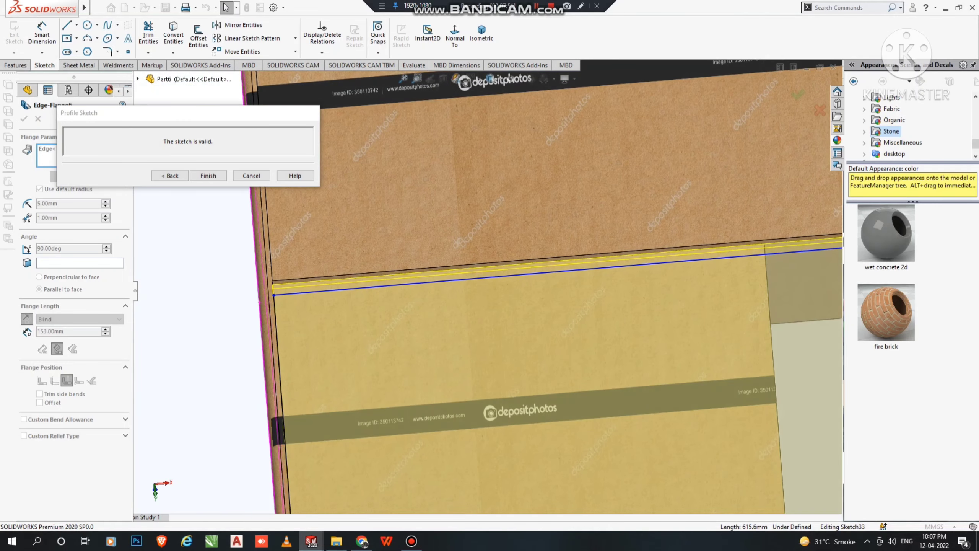
scroll(347, 328, "up", 5)
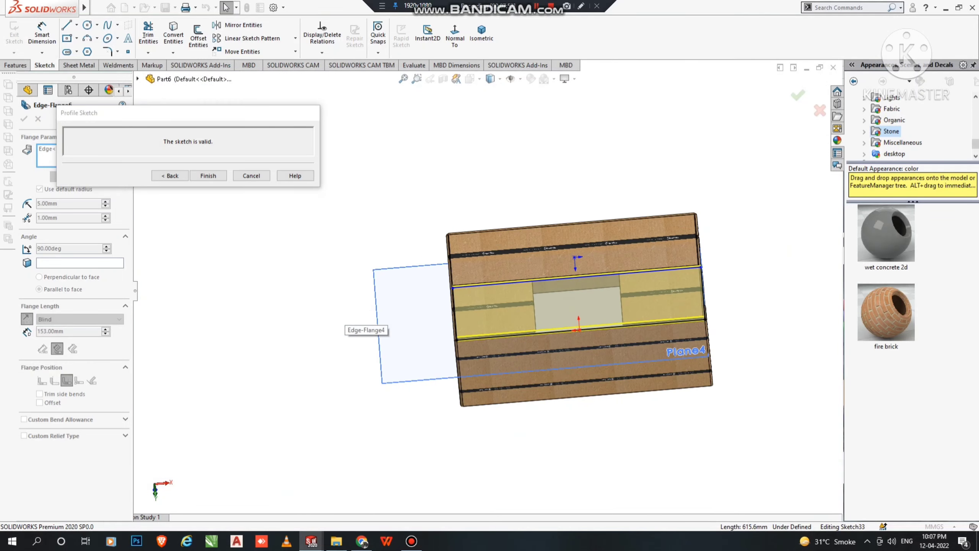
scroll(347, 328, "down", 2)
scroll(347, 328, "down", 4)
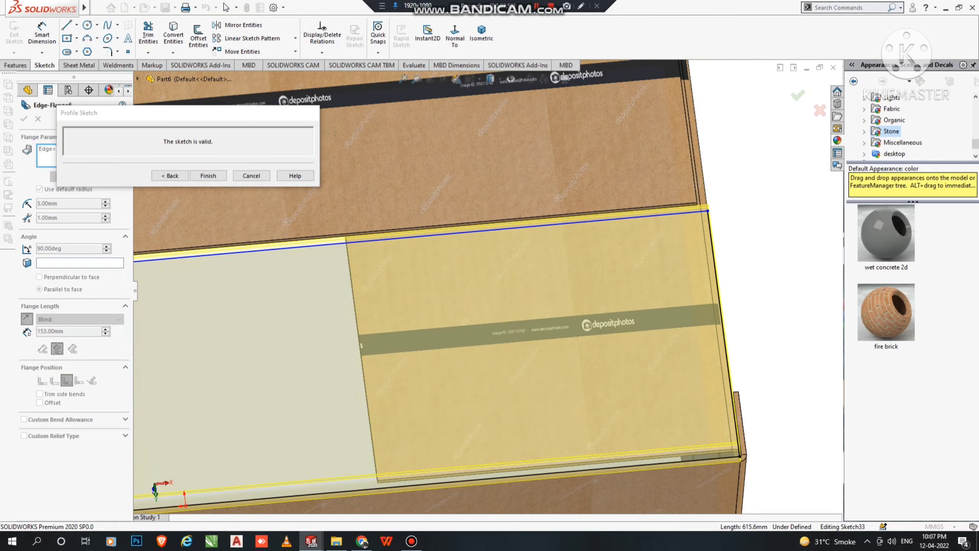
left_click(42, 34)
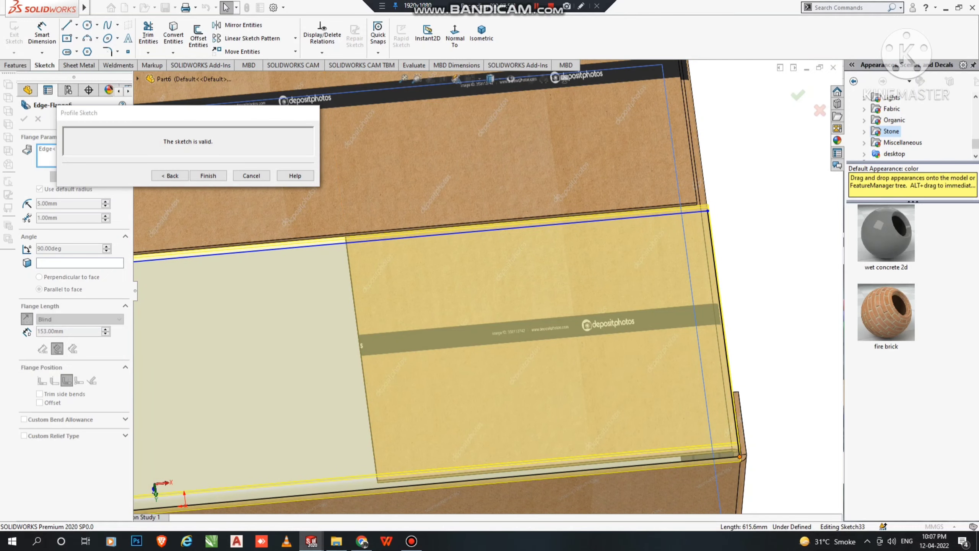
left_click(724, 458)
left_click_drag(724, 459, 723, 458)
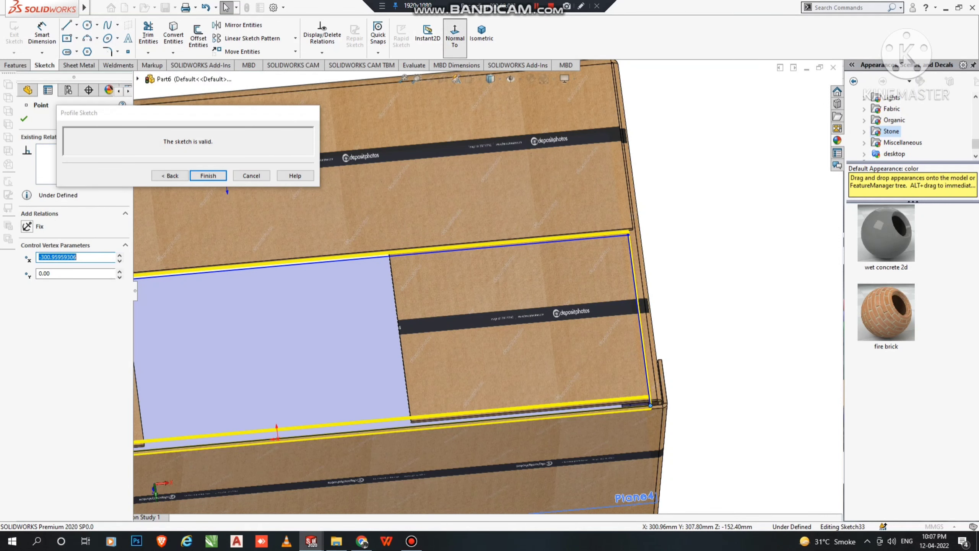
- Sketch a vertical construction line about 114 mm long along the opposite long flap's end edge, starting at its inner corner
left_click(455, 35)
scroll(640, 257, "down", 3)
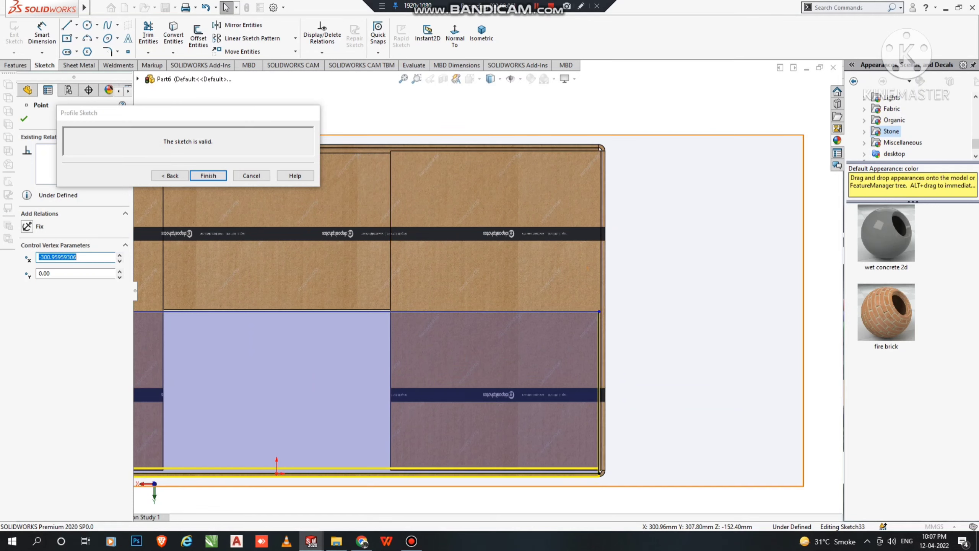
scroll(489, 275, "up", 2)
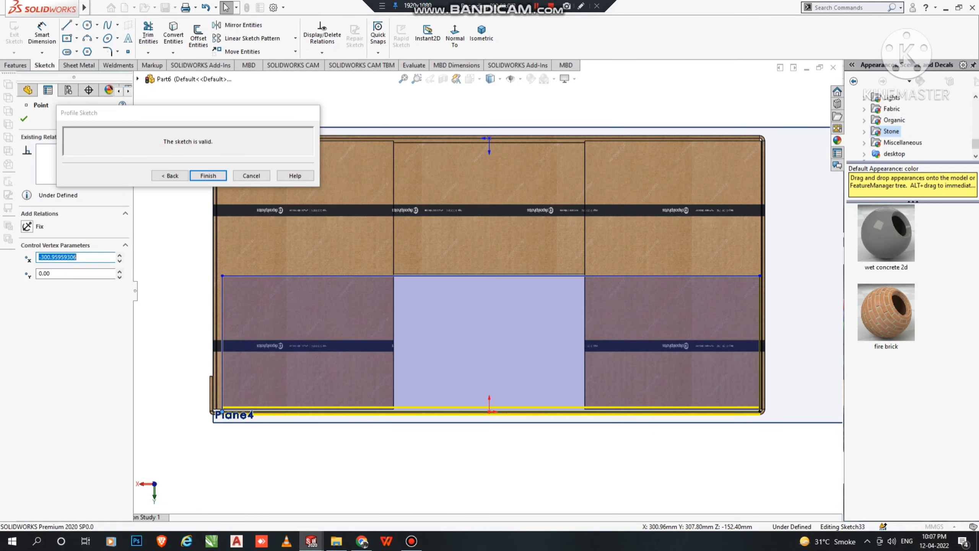
scroll(341, 248, "down", 2)
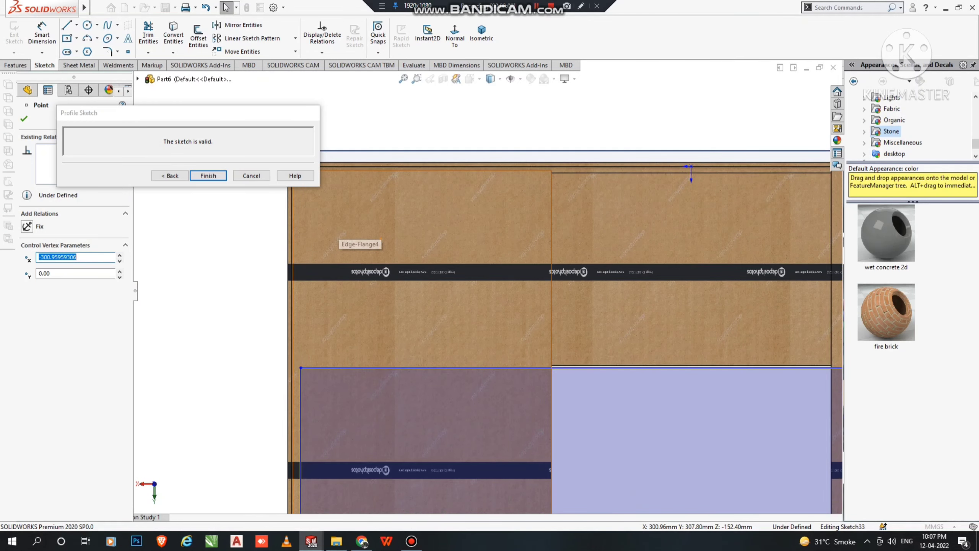
mouse_move(341, 249)
middle_mouse_down()
mouse_move(329, 255)
mouse_move(342, 251)
middle_mouse_up()
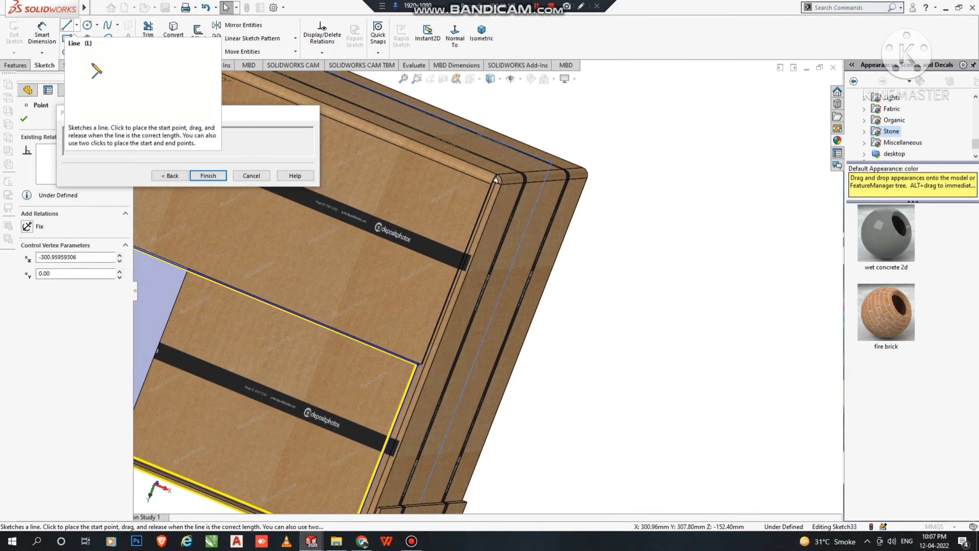
left_click(76, 25)
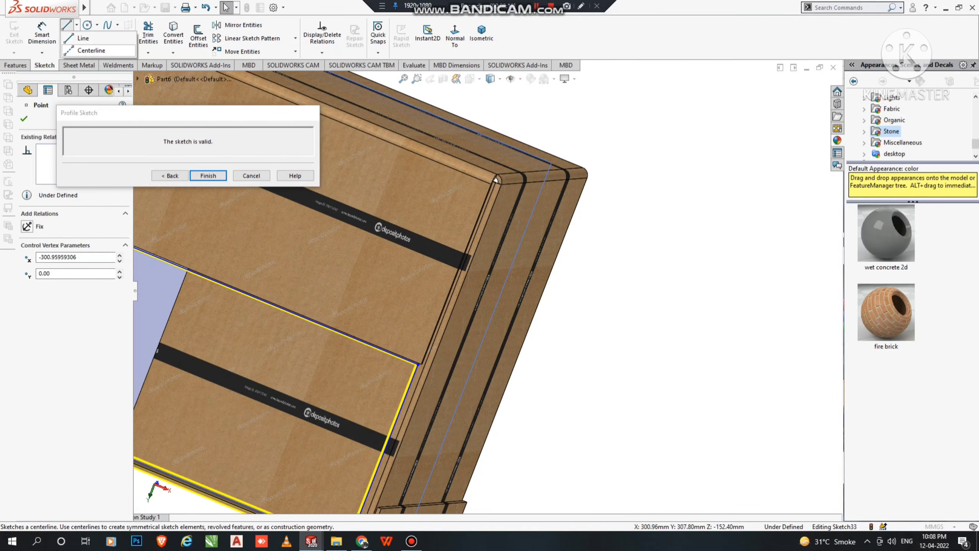
left_click(81, 38)
scroll(437, 381, "down", 3)
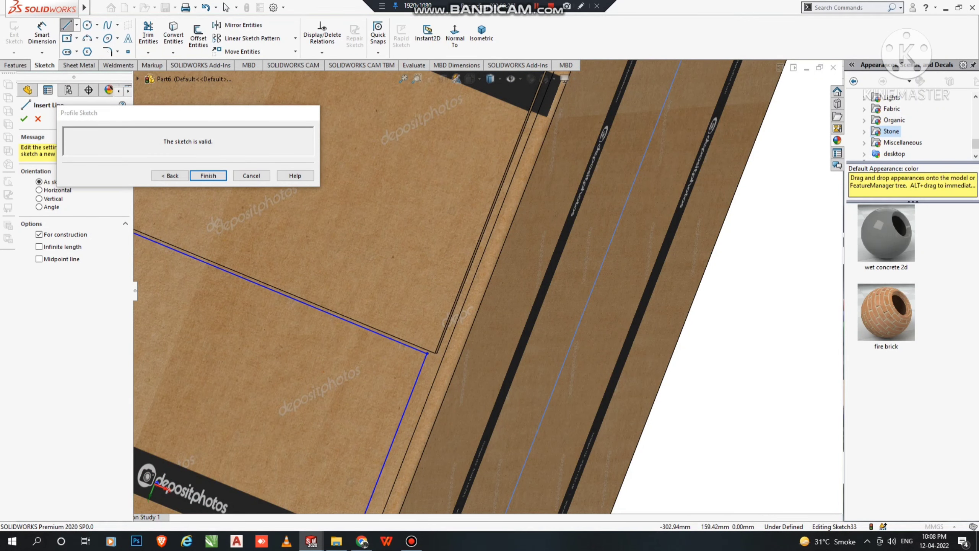
scroll(488, 288, "up", 3)
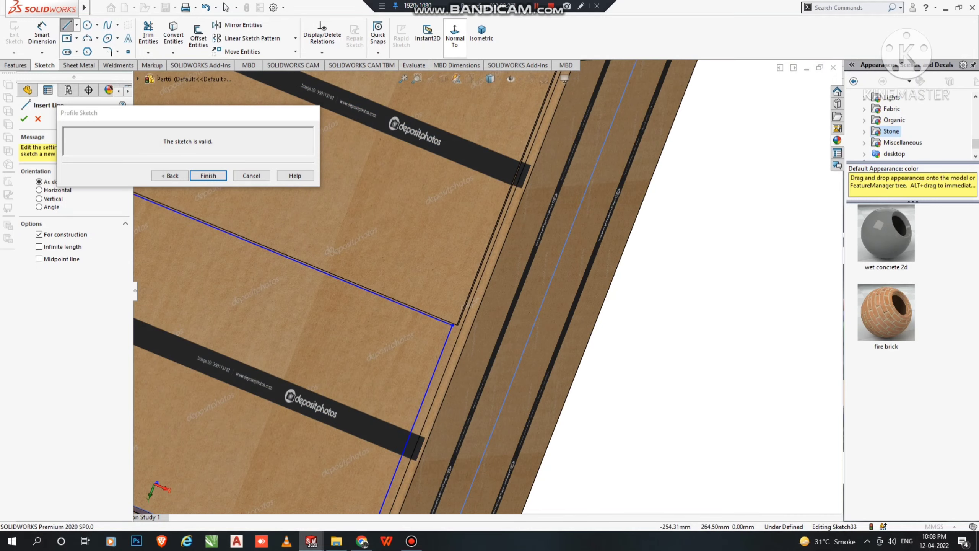
left_click(455, 38)
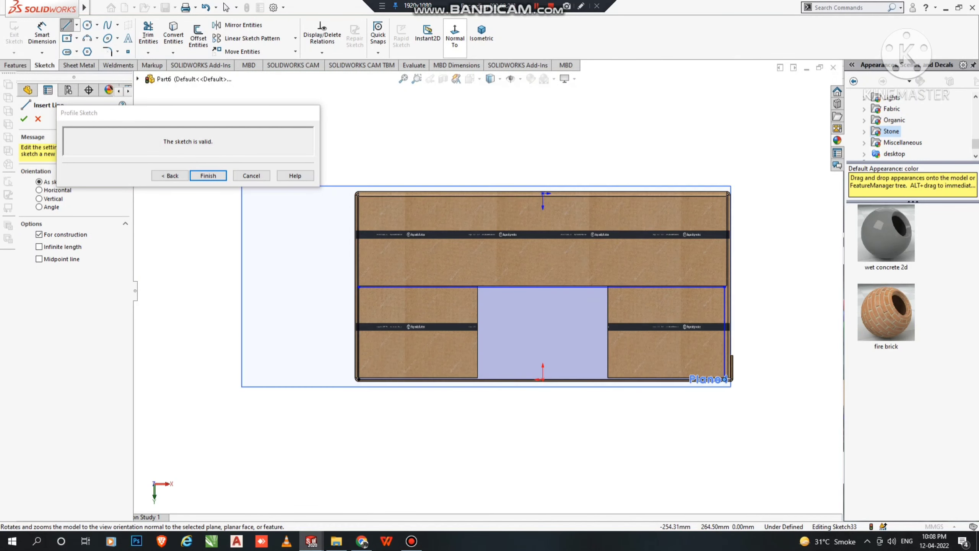
scroll(735, 317, "down", 4)
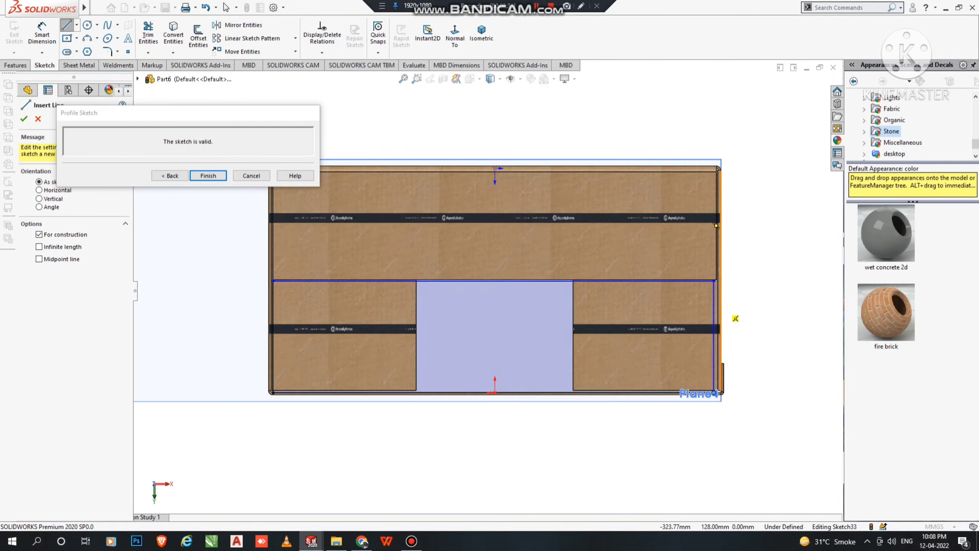
scroll(707, 262, "down", 2)
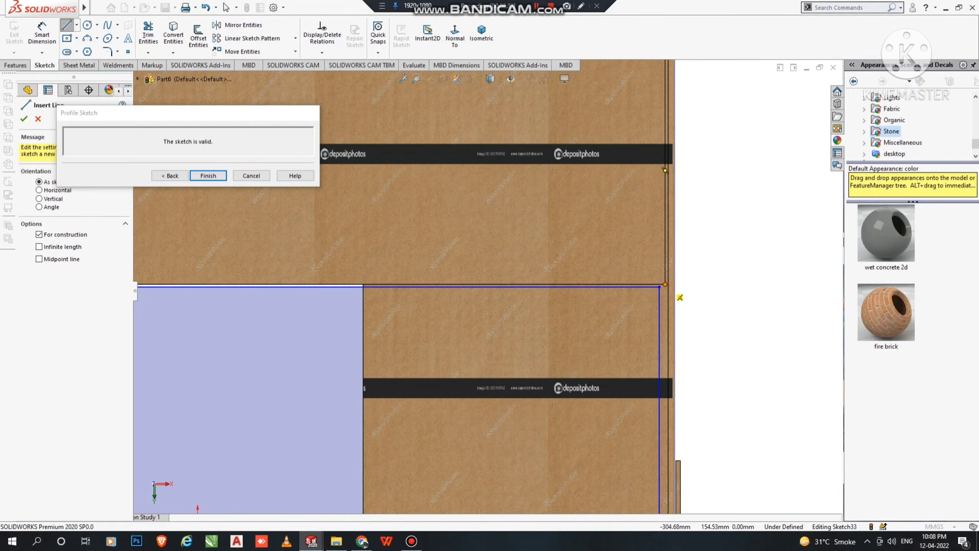
left_click(680, 296)
left_click(665, 108)
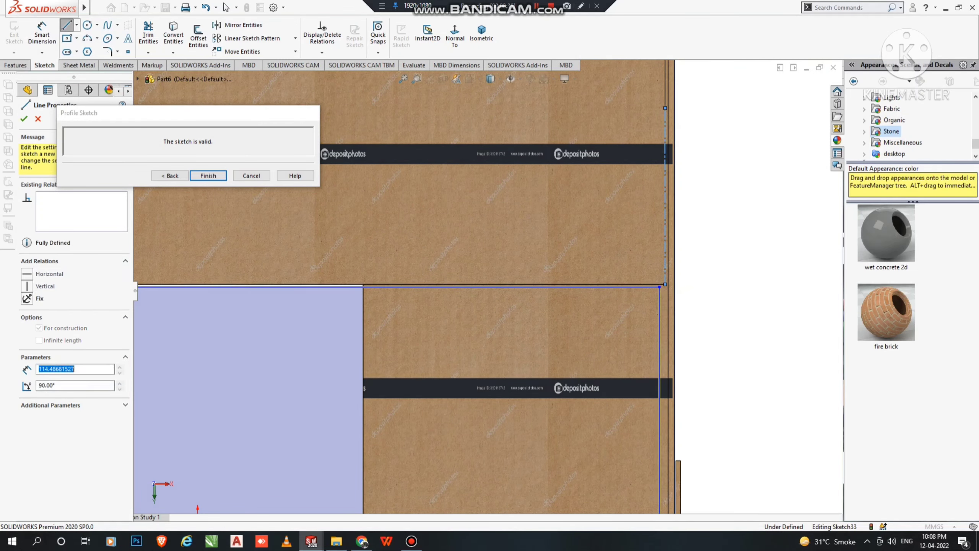
key("Escape")
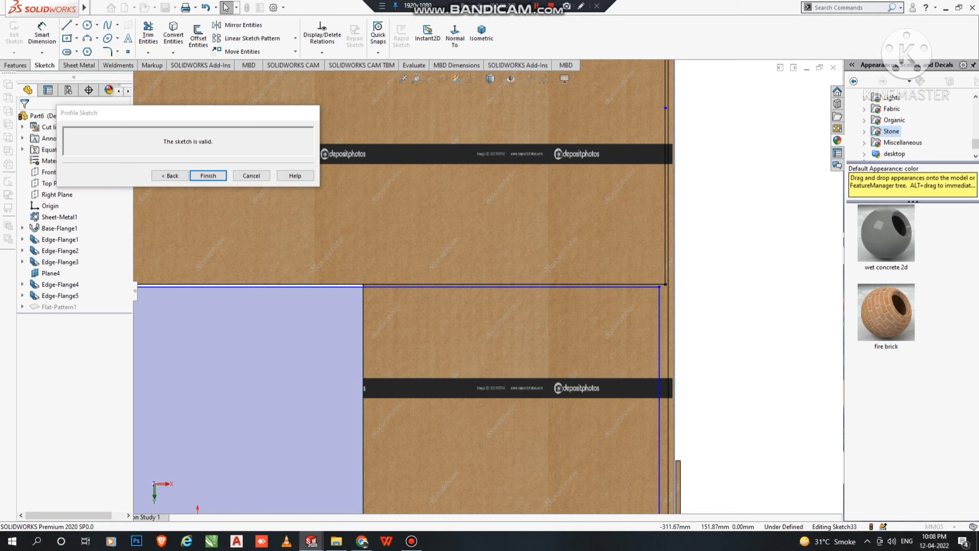
- Make the flange profile's end line collinear with the construction line, finish the profile and clear the selection
left_click(659, 404)
left_click(665, 405, "ctrl")
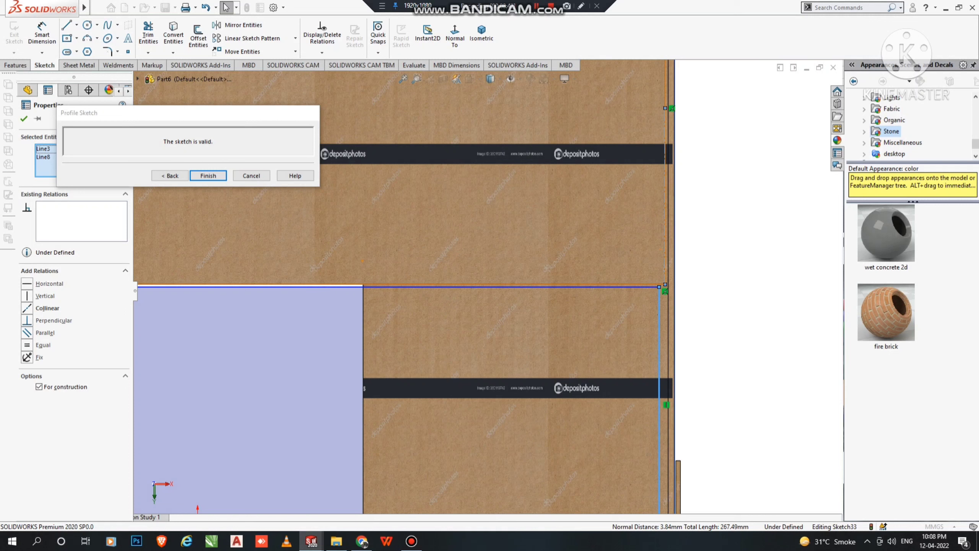
left_click(27, 308)
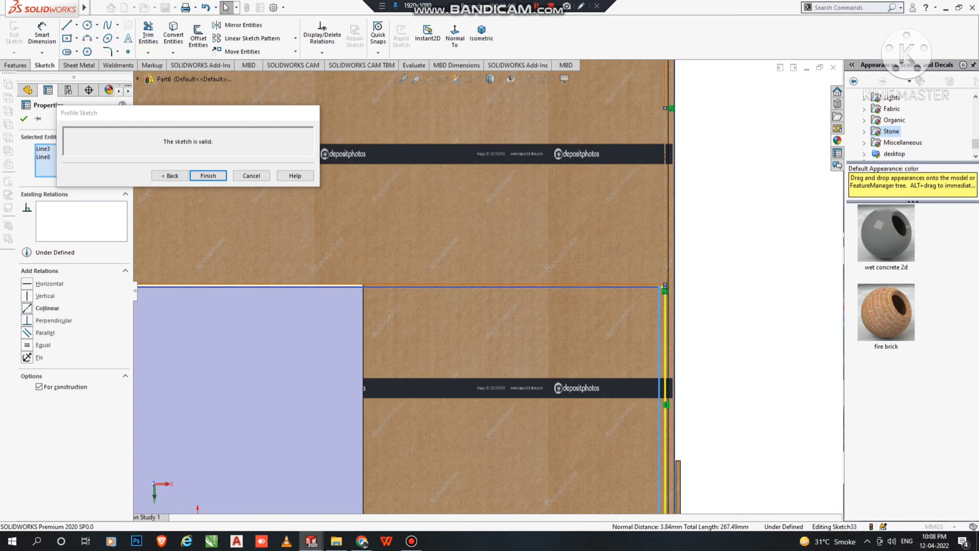
left_click(208, 176)
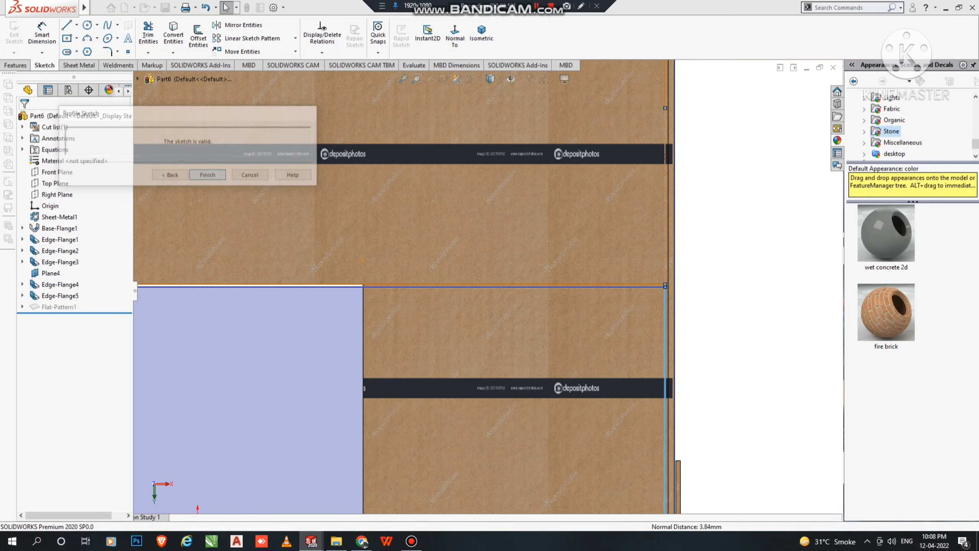
scroll(757, 271, "up", 4)
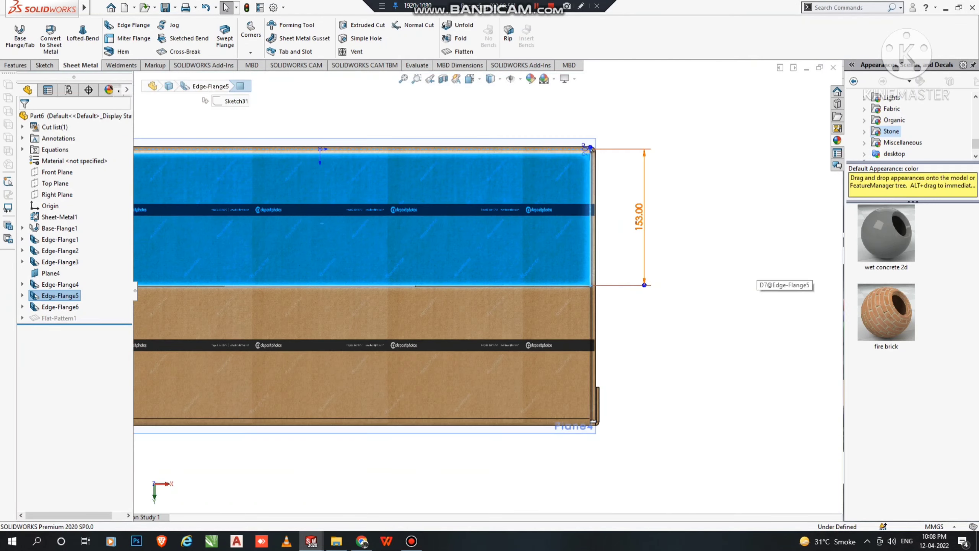
left_click(756, 272)
- Mirror the long flap features Edge-Flange5 and Edge-Flange6 about Plane4 to close the box's open side
middle_click_drag(678, 293, 632, 231)
middle_click_drag(384, 209, 392, 301)
scroll(487, 286, "up", 3)
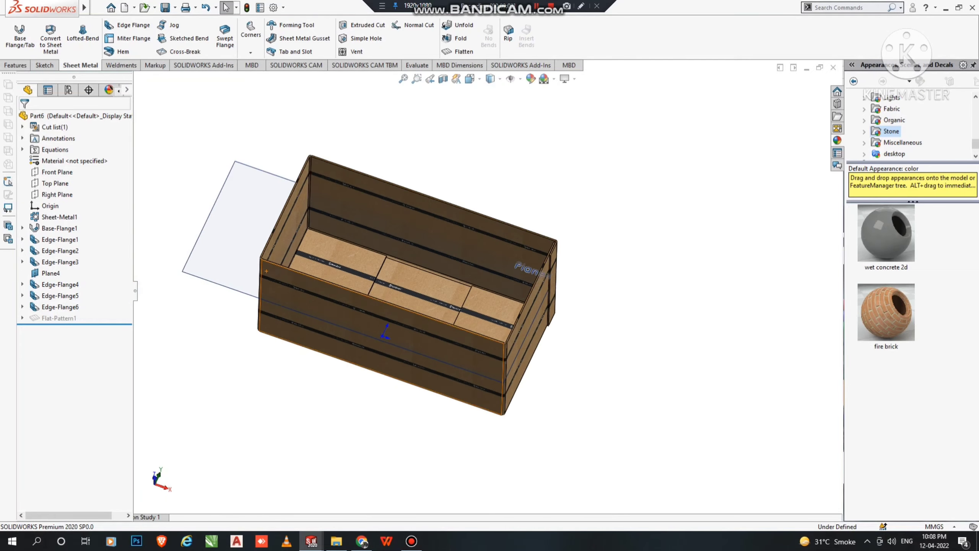
scroll(154, 234, "down", 2)
middle_click_drag(239, 262, 247, 182)
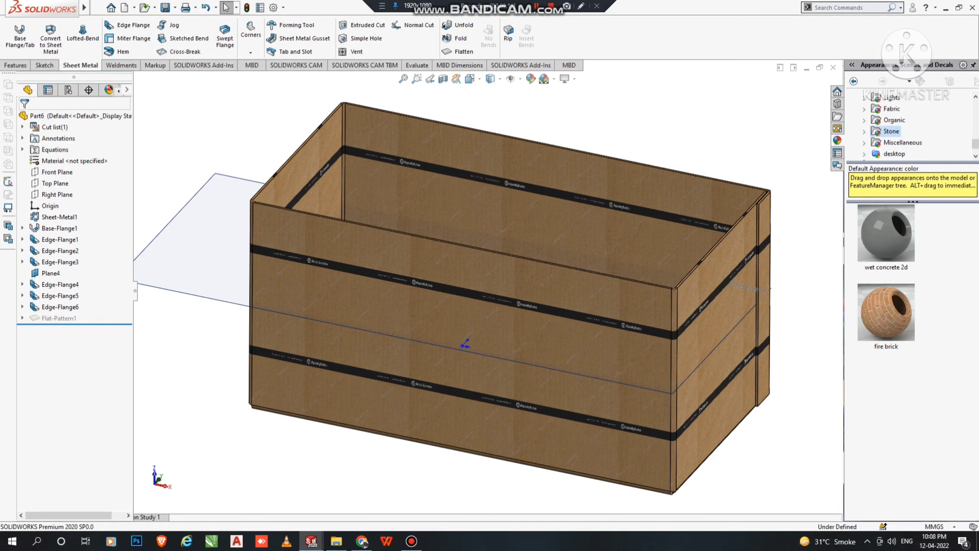
left_click(16, 64)
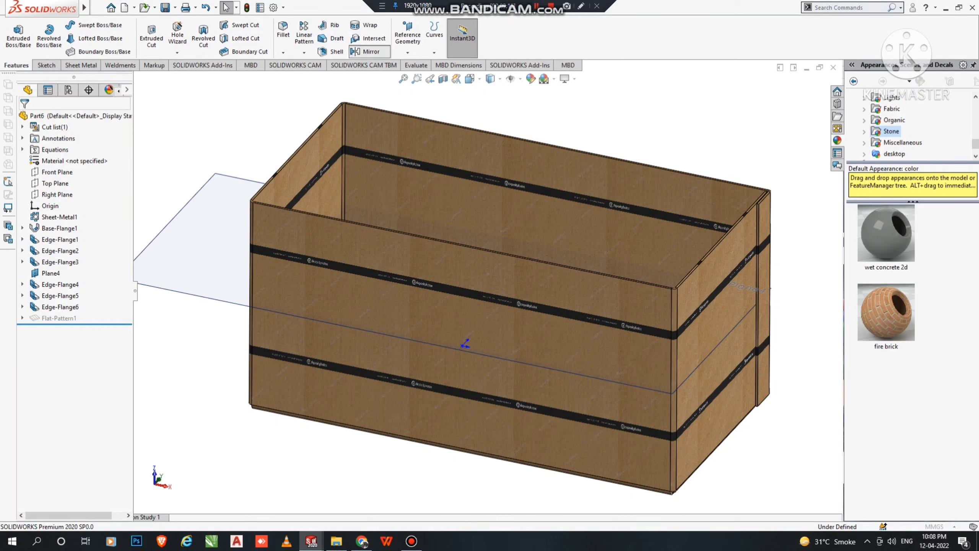
left_click(366, 51)
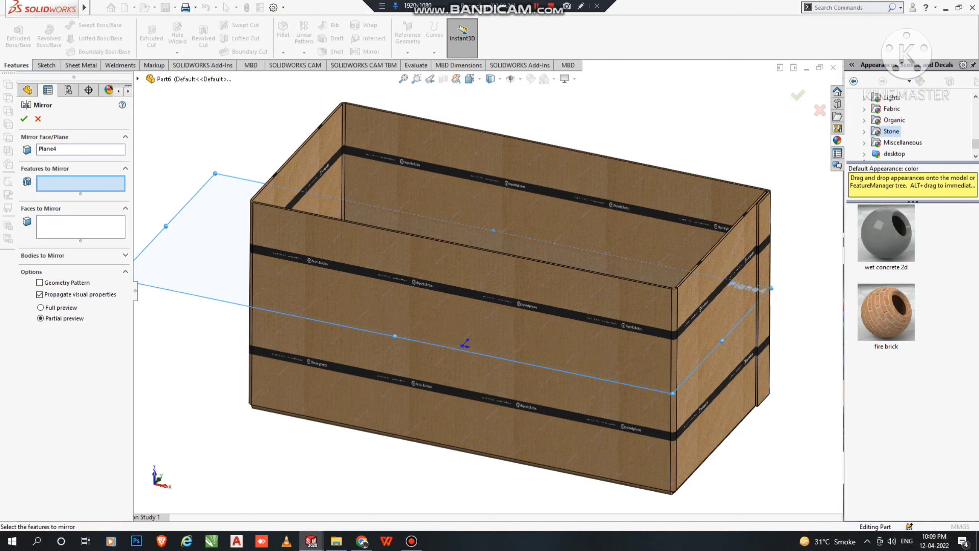
left_click(138, 79)
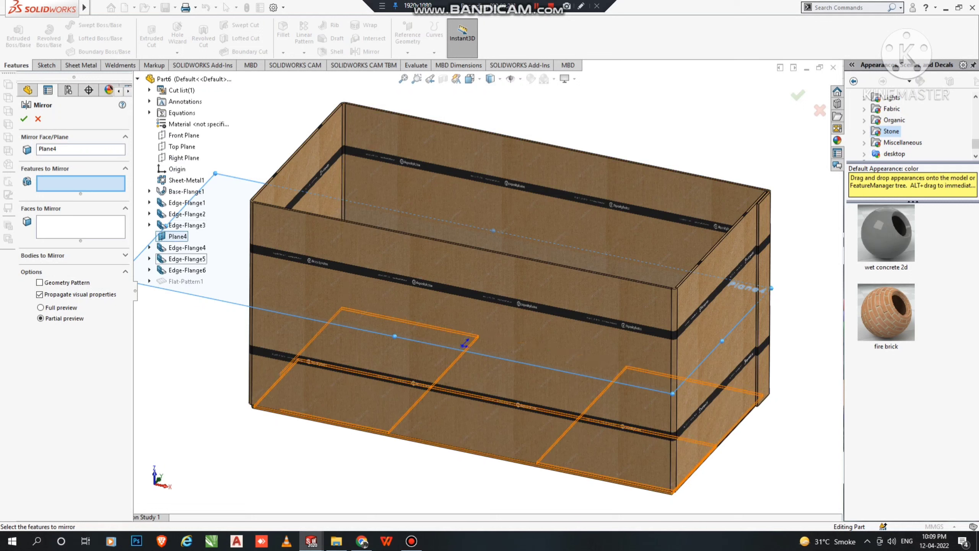
left_click(187, 259)
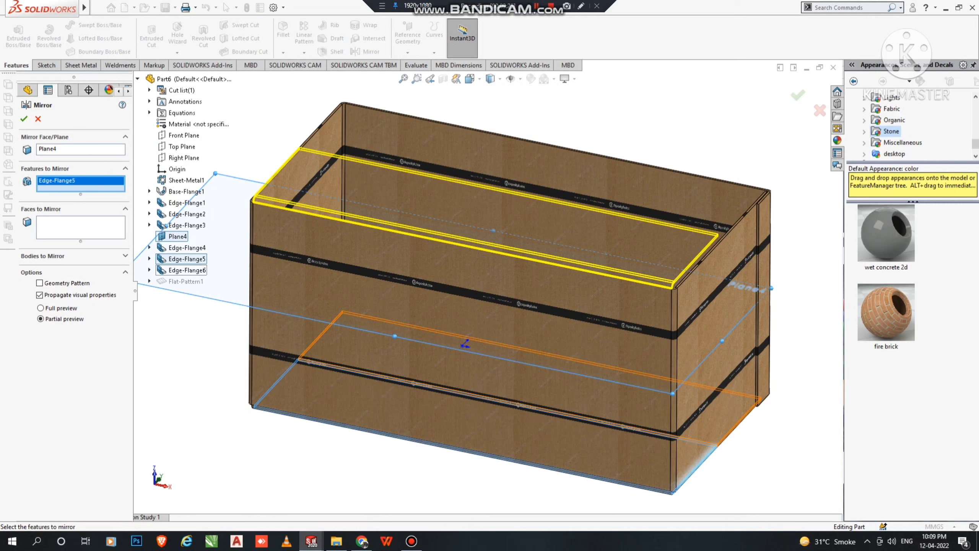
left_click(187, 270)
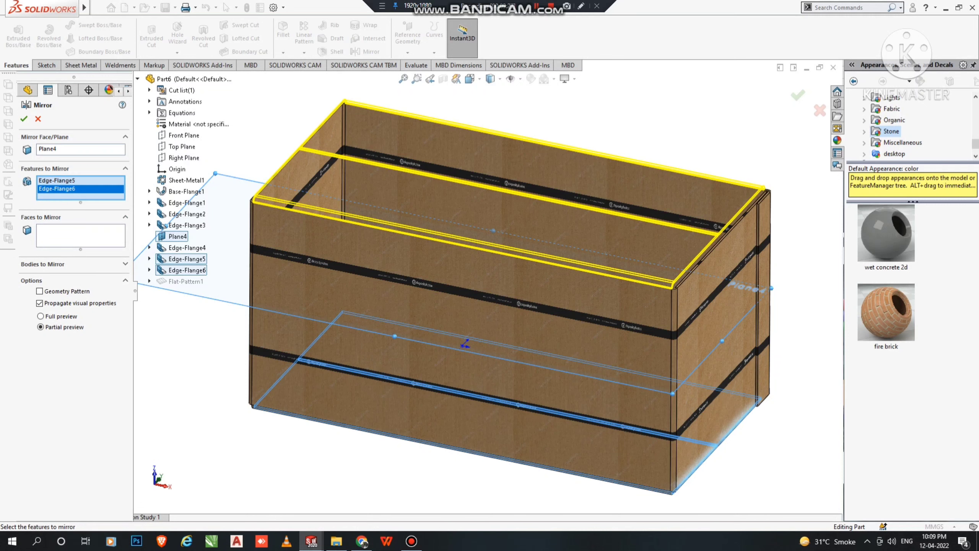
left_click(23, 118)
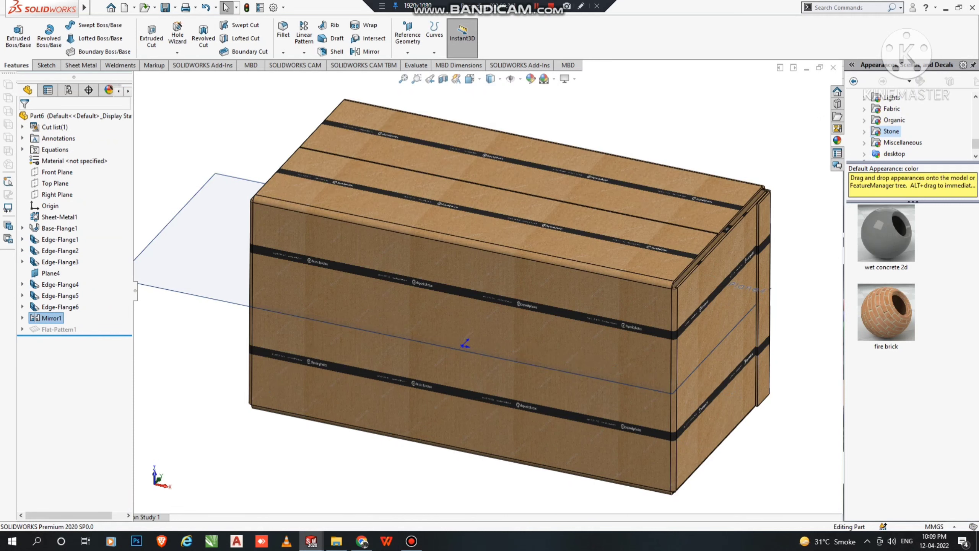
middle_click_drag(470, 271, 663, 293)
middle_click_drag(601, 353, 459, 356)
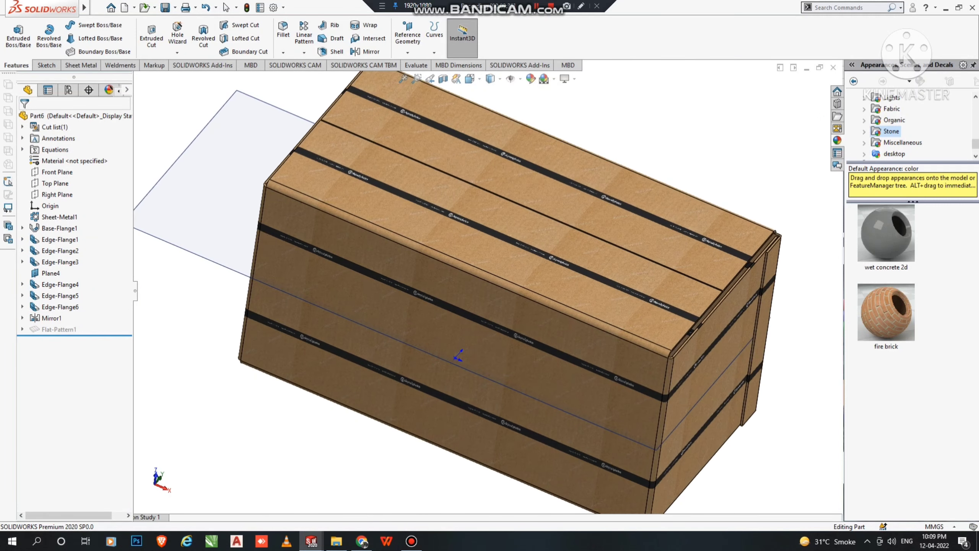
right_click(60, 307)
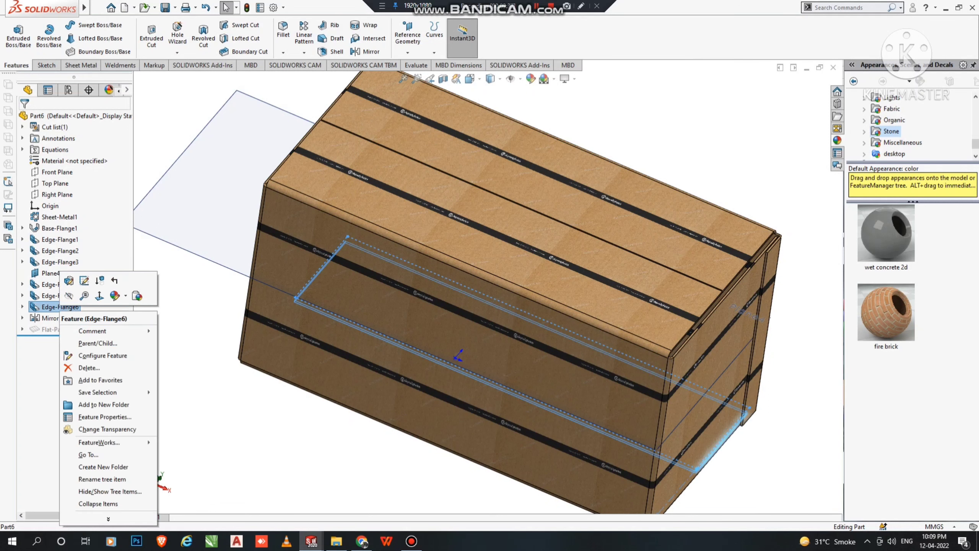
key("Escape")
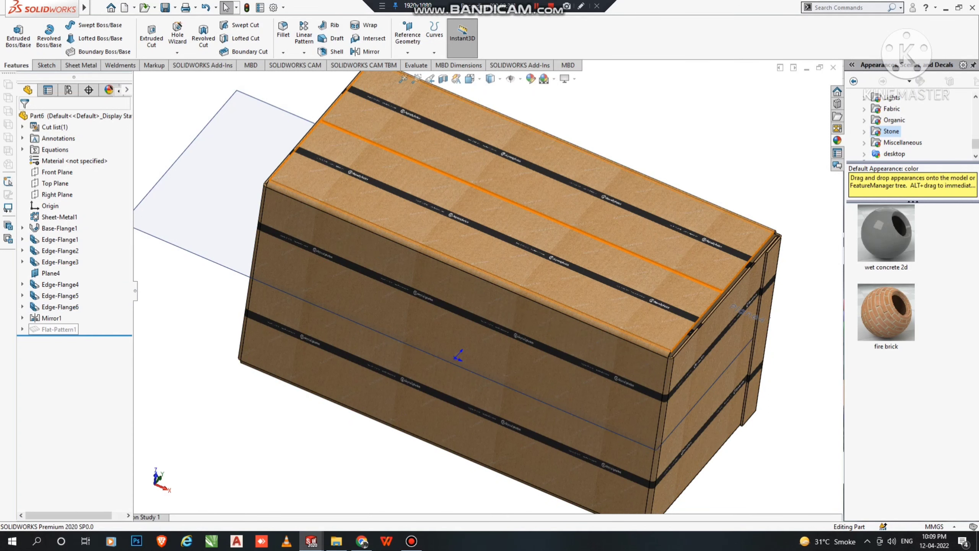
- Edit the mirror feature to include Edge-Flange4 among the mirrored features, and dismiss the screen recorder's notice without accepting its offer
right_click(50, 318)
left_click(53, 289)
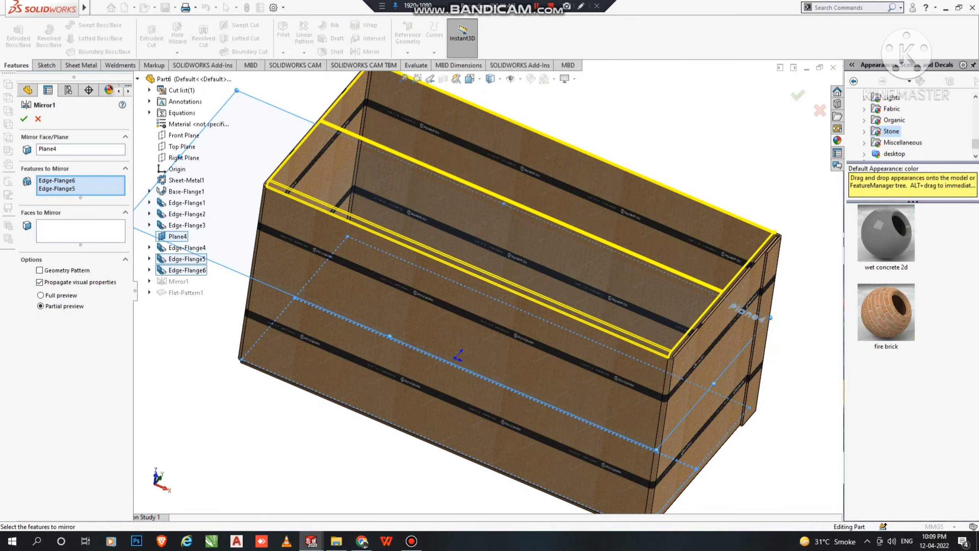
left_click(187, 247)
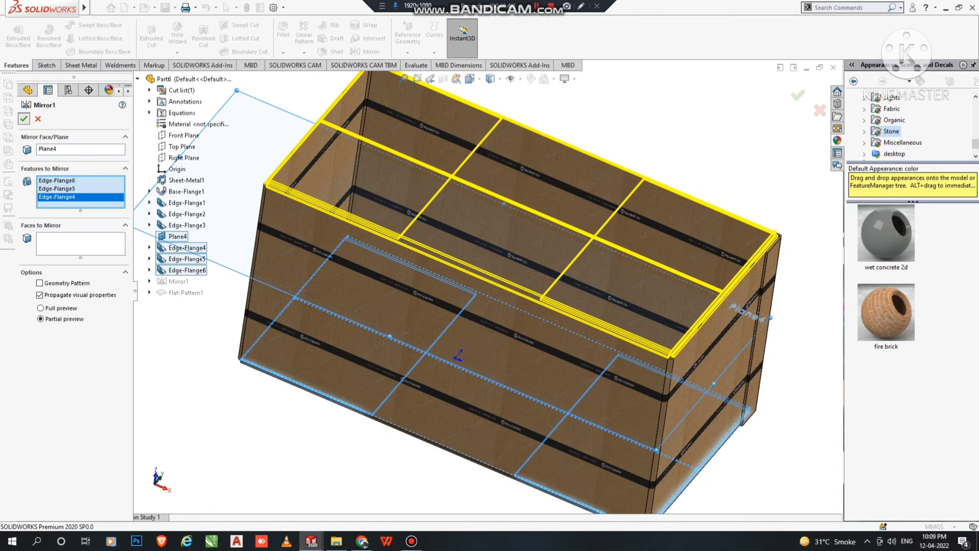
key("Return")
middle_click_drag(501, 308, 495, 278)
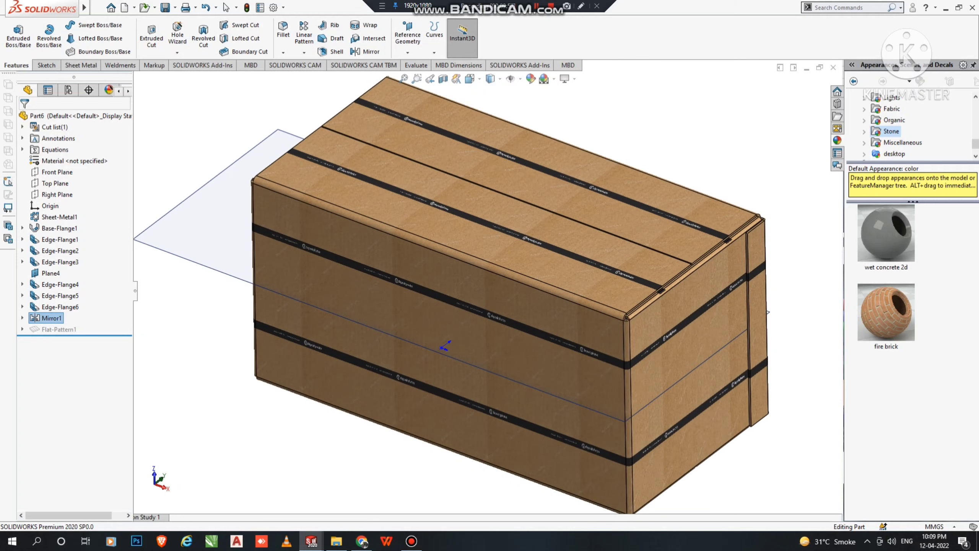
scroll(496, 278, "up", 1)
key("Escape")
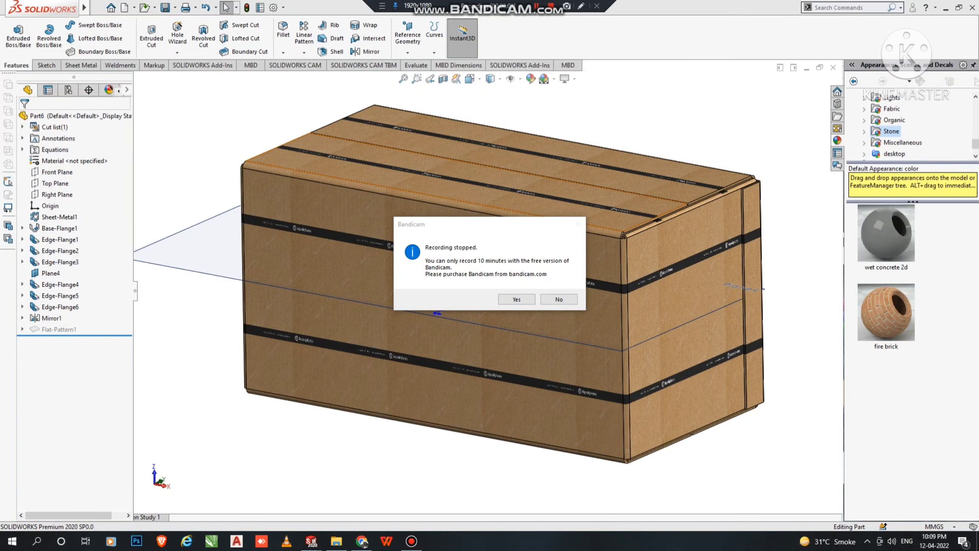
left_click(558, 300)
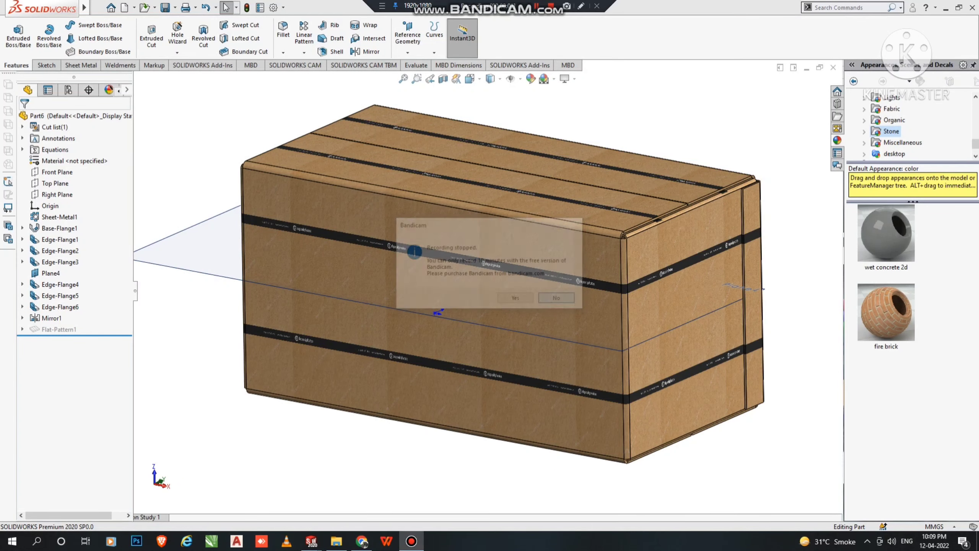
- Hide all item types, including planes and origins, and display the box shaded without edges
scroll(488, 292, "up", 1)
middle_click_drag(489, 278, 497, 309)
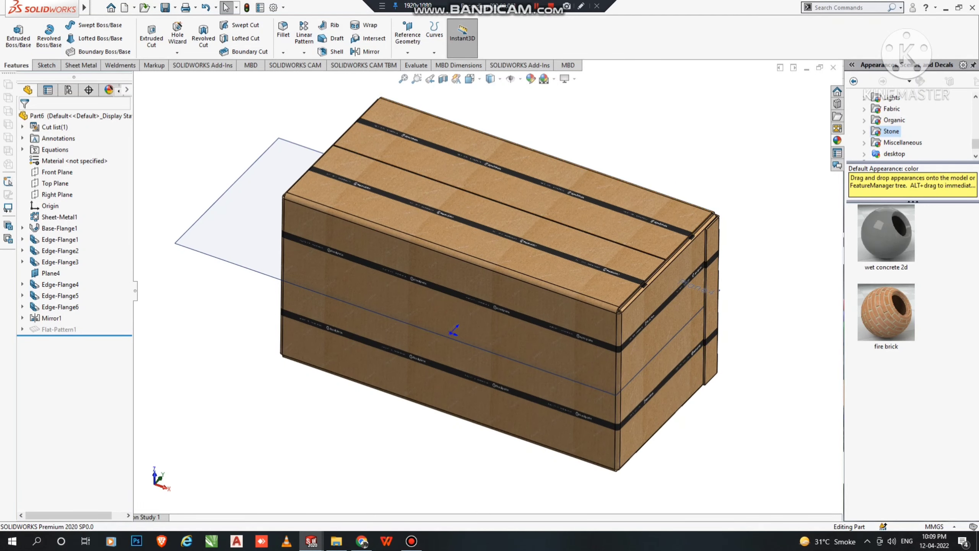
mouse_move(84, 7)
left_click(135, 7)
mouse_move(159, 94)
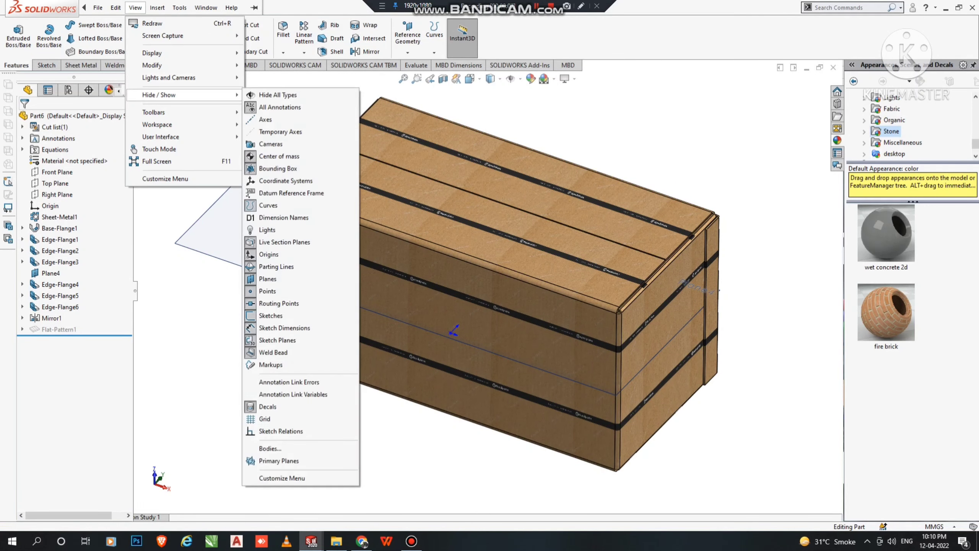
left_click(278, 94)
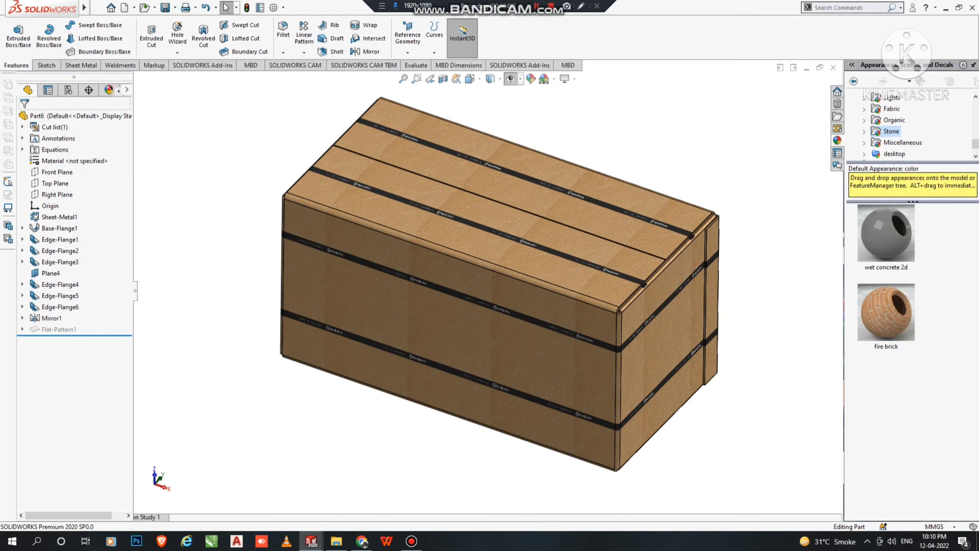
left_click(500, 79)
left_click(492, 108)
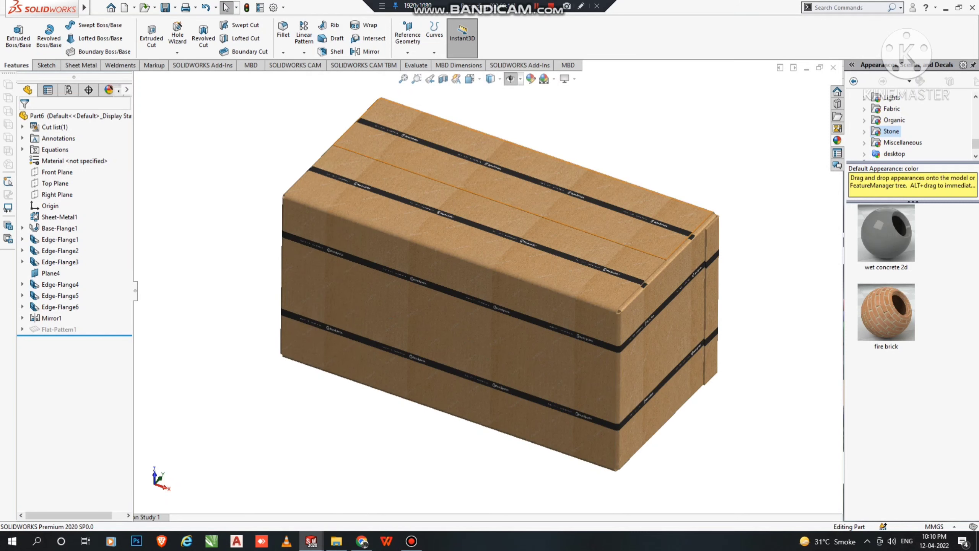
- Inspect the box's interior by moving section planes along the Front Plane to 188 mm, the Top Plane and the Right Plane to 409 mm, and discard the section
scroll(575, 158, "down", 2)
middle_click_drag(574, 243, 539, 239)
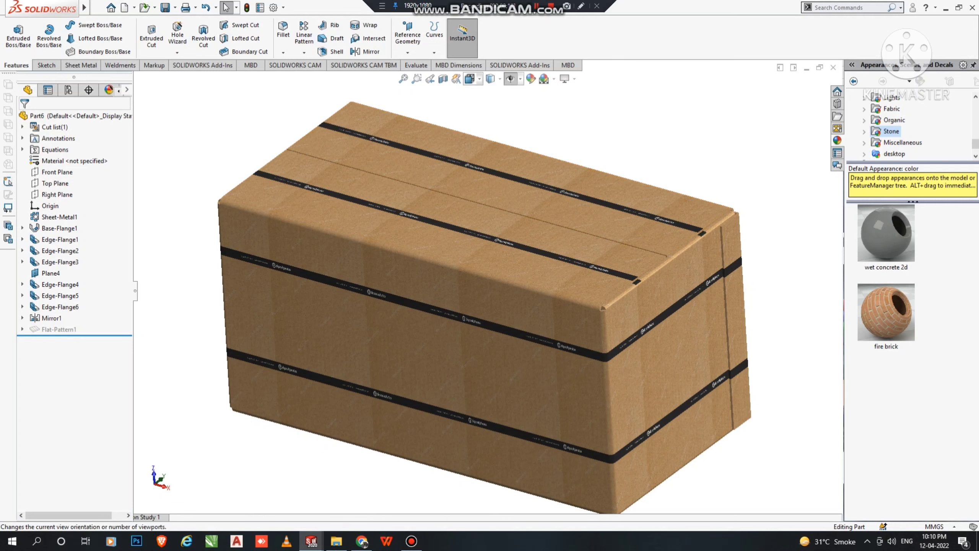
left_click(443, 79)
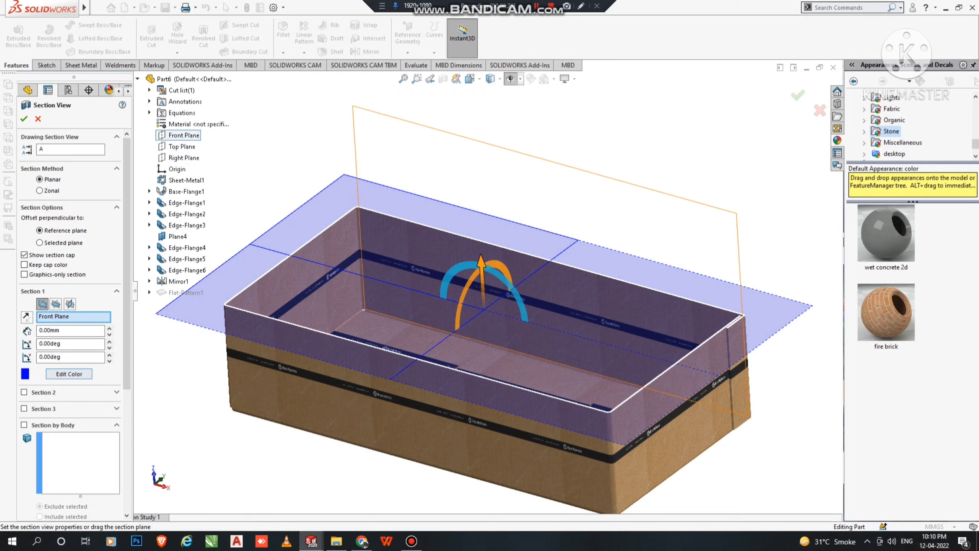
left_click_drag(482, 277, 474, 133)
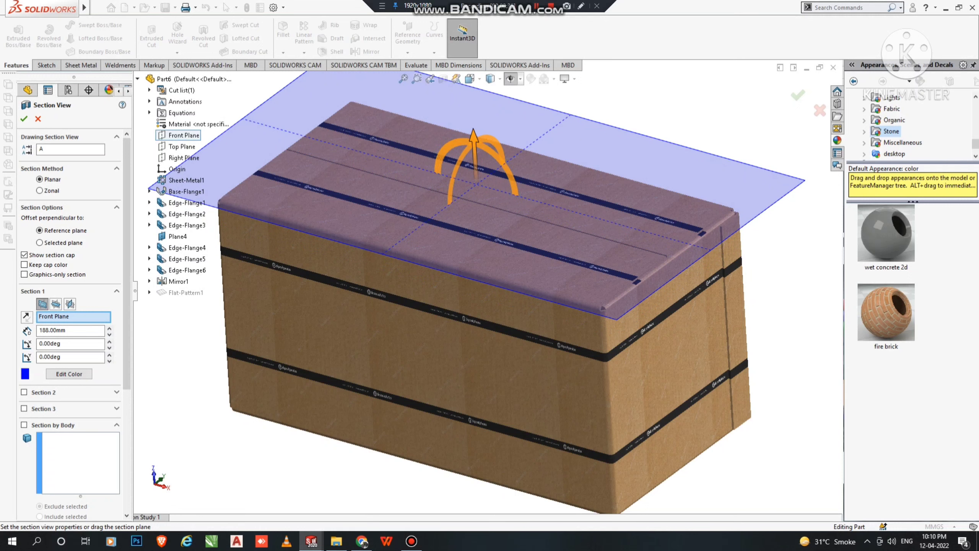
left_click(55, 304)
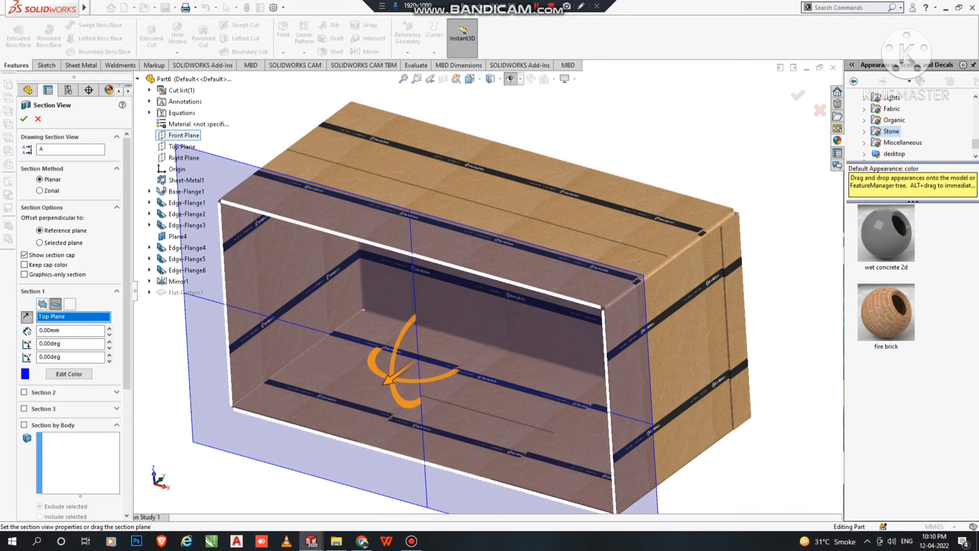
left_click_drag(390, 370, 439, 345)
left_click(69, 304)
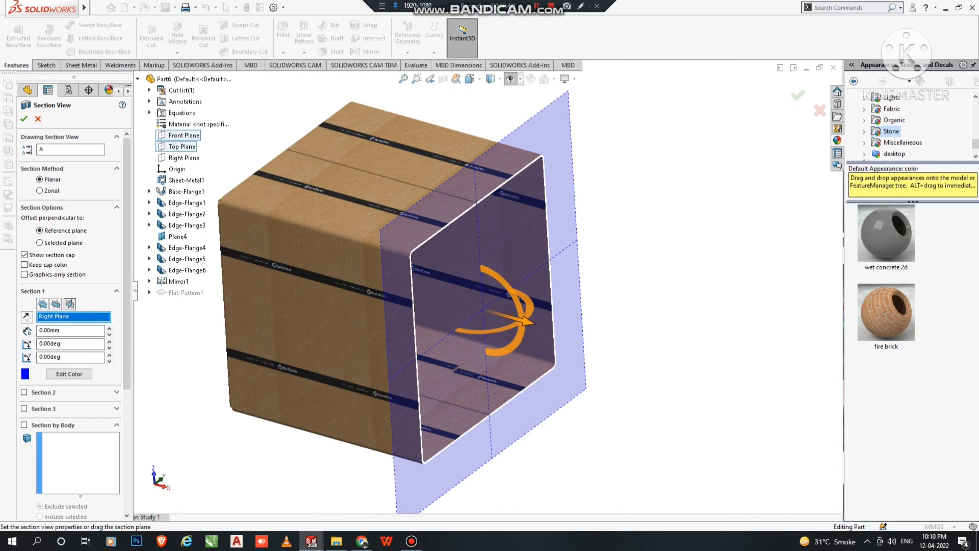
left_click_drag(523, 320, 788, 394)
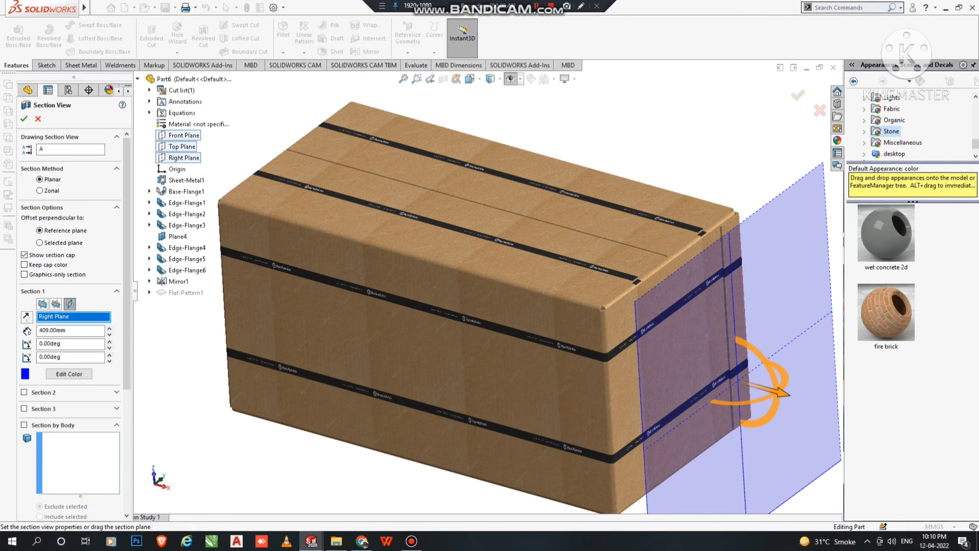
left_click(38, 119)
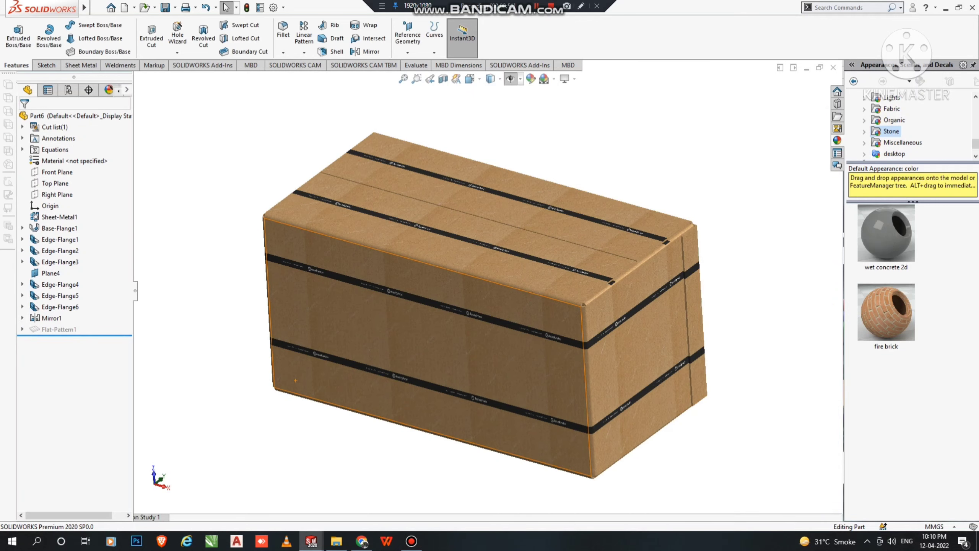
middle_click_drag(440, 369, 439, 351)
scroll(443, 354, "down", 2)
scroll(443, 361, "up", 2)
scroll(440, 351, "up", 2)
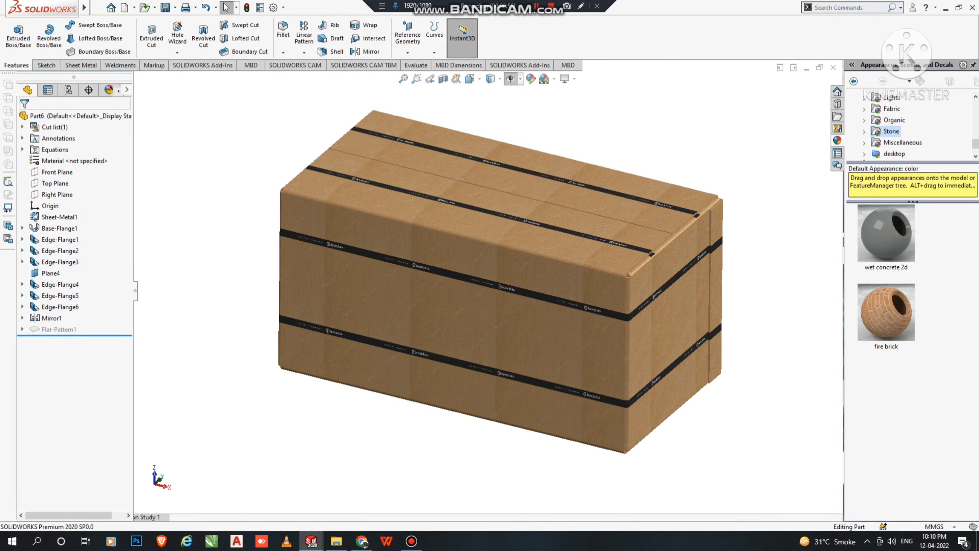
scroll(600, 256, "down", 2)
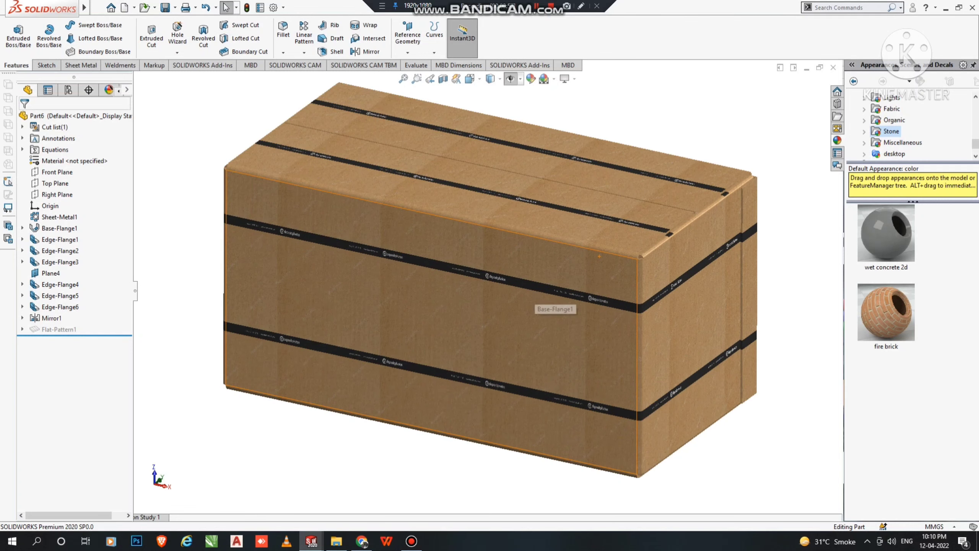